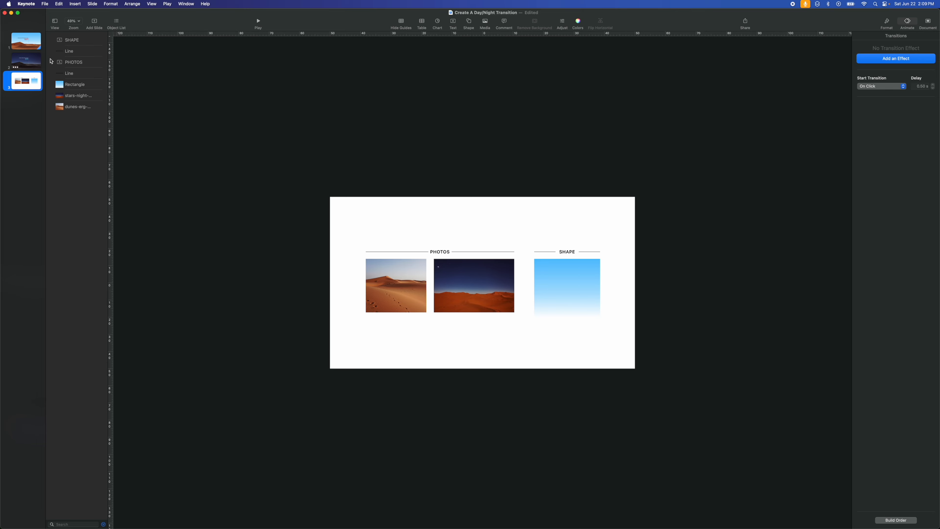
Add a blank slide after slide 3 and copy the daytime dunes photo from slide 3 onto it.
click(95, 22)
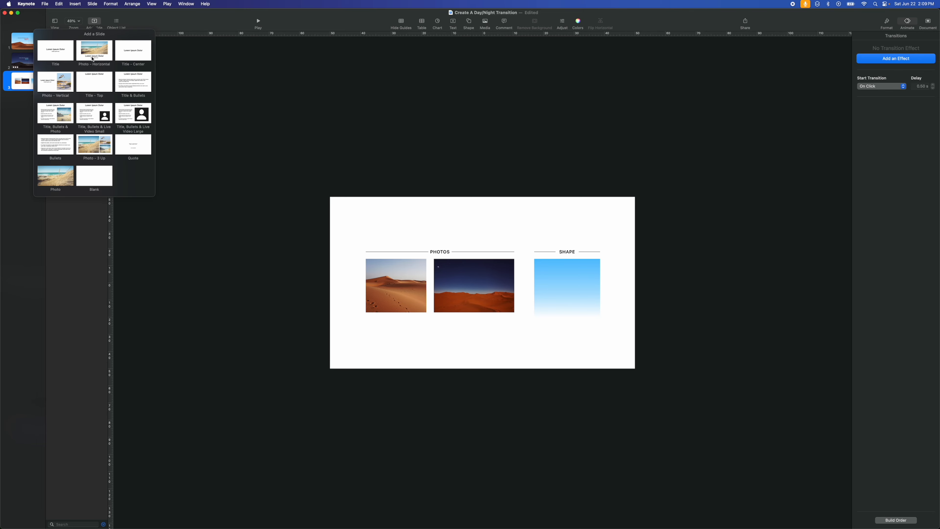
click(104, 177)
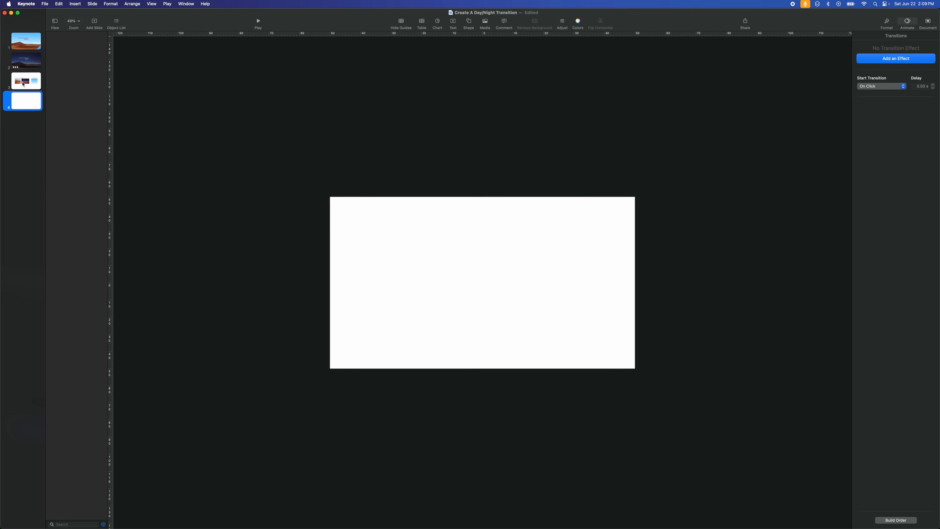
click(23, 85)
click(400, 275)
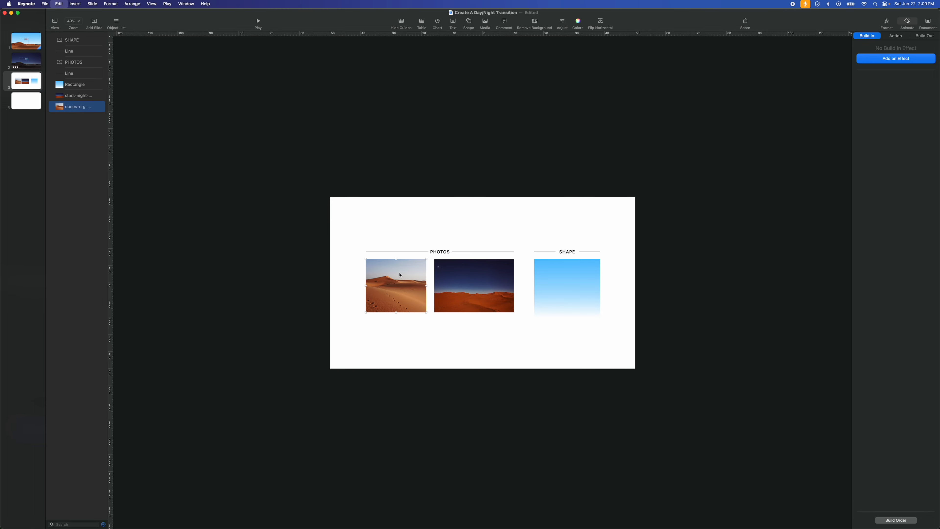
click(27, 101)
key(super+v)
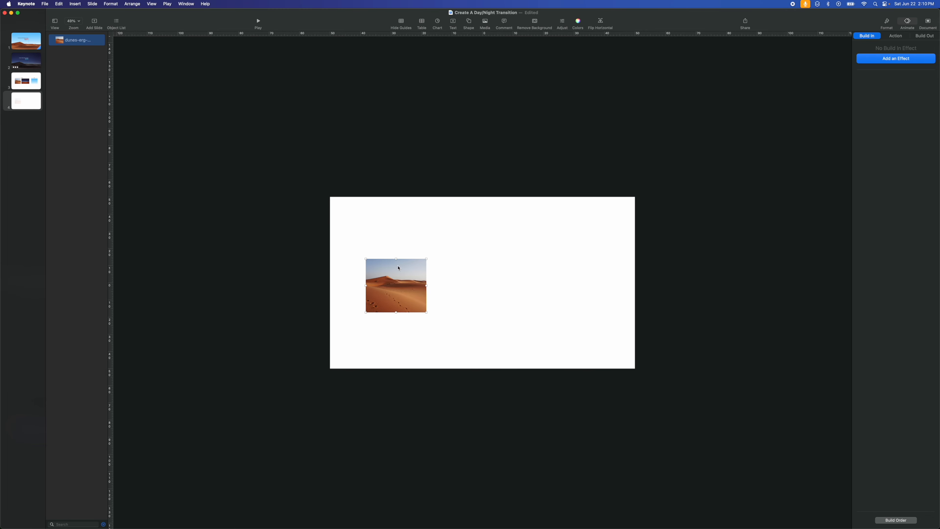
Enlarge and position the daytime dunes photo so it covers the whole slide, with the dune peak near mid-height.
drag(400, 280, 646, 280)
drag(550, 253, 520, 293)
drag(422, 280, 418, 287)
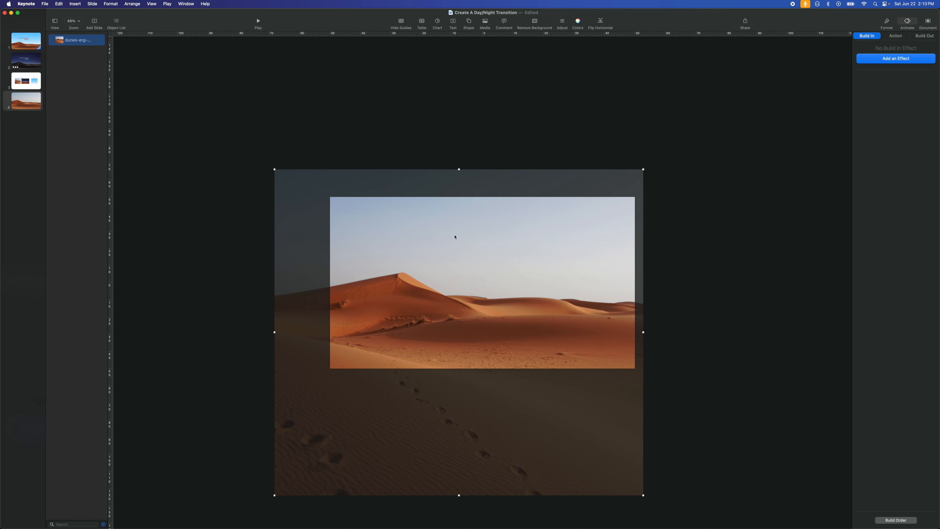
Remove the sky from the dunes photo, resetting the automatic background removal and sweeping across the sky colours instead.
click(536, 23)
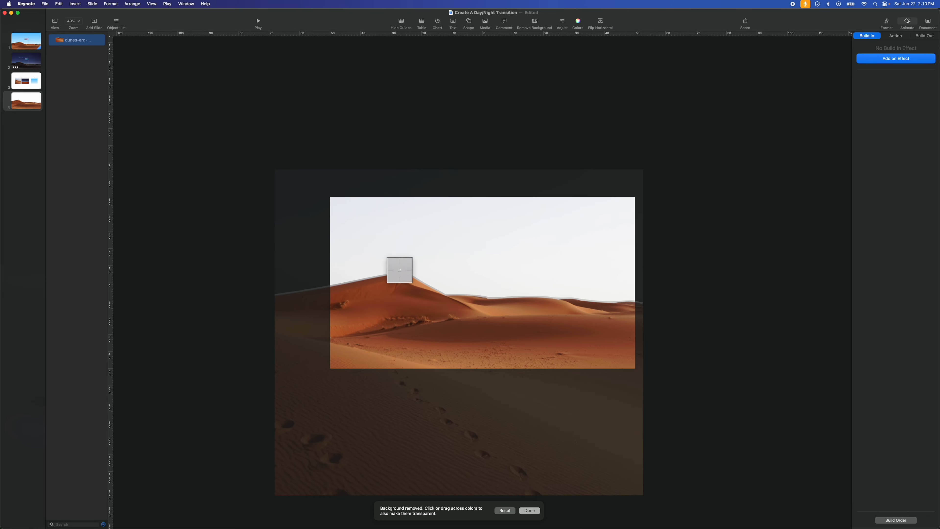
click(505, 510)
drag(481, 262, 509, 256)
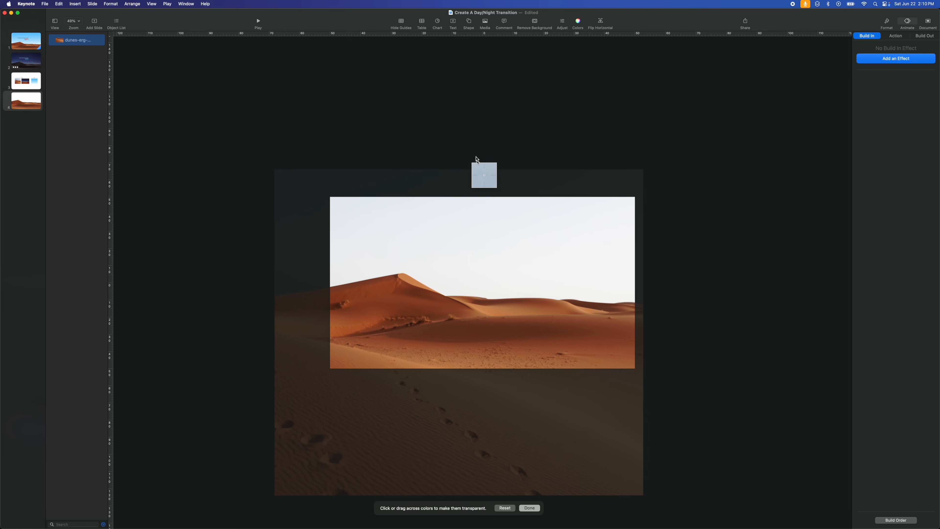
click(475, 147)
click(420, 302)
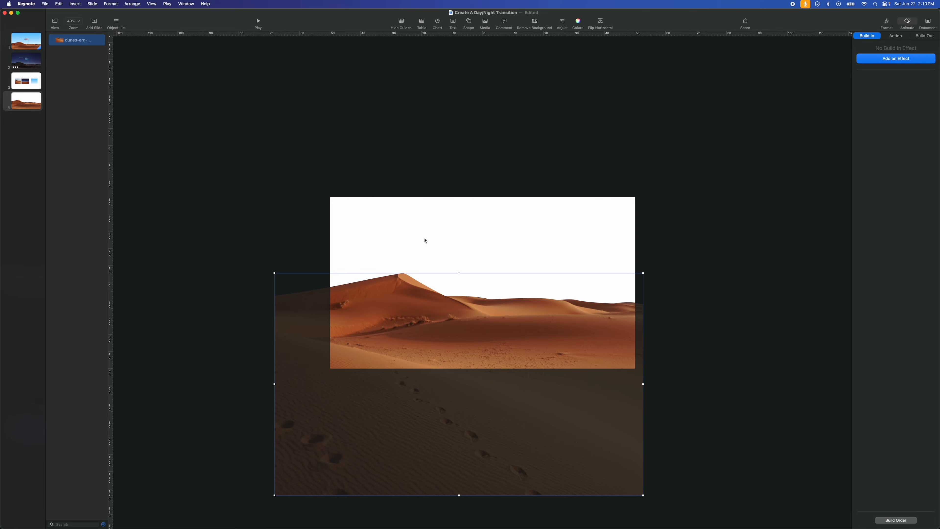
click(427, 171)
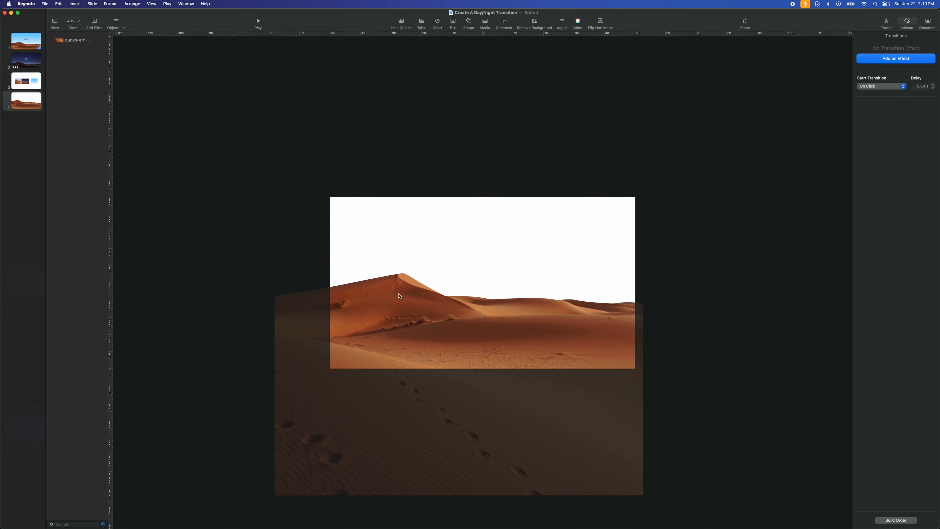
click(402, 309)
click(409, 131)
Insert a rectangle and stretch it slightly beyond the slide's width, covering the sky area down to below the dune horizon.
click(469, 23)
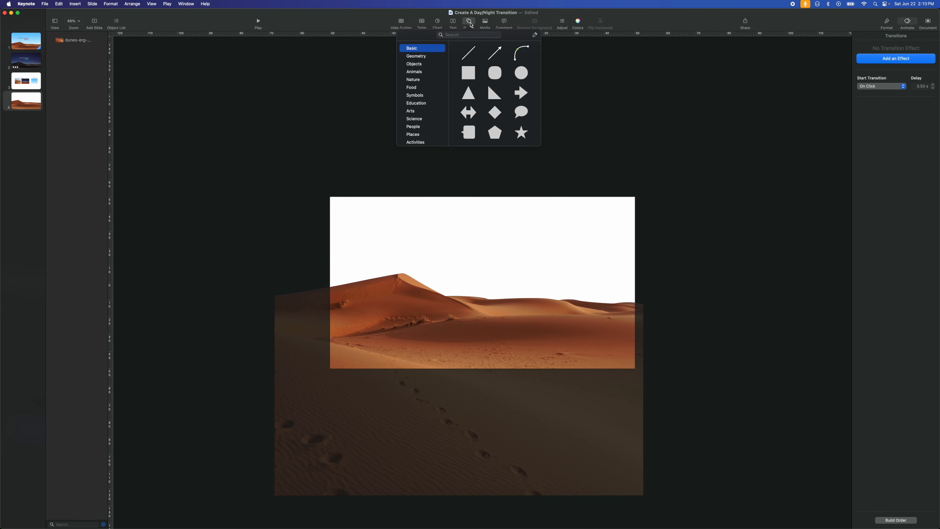
click(470, 77)
drag(480, 281, 639, 311)
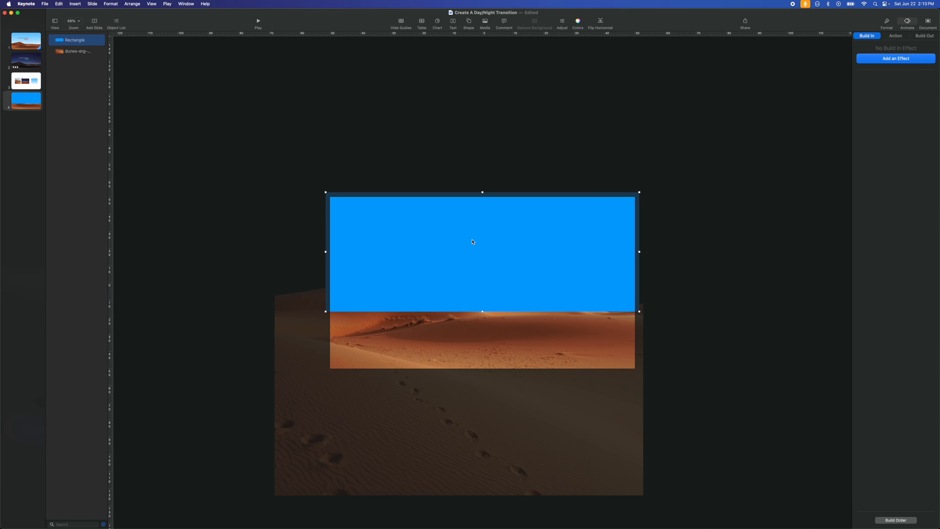
Give the rectangle an Advanced Gradient Fill from light blue to white, inspecting the colours of both gradient stops.
click(886, 22)
click(888, 118)
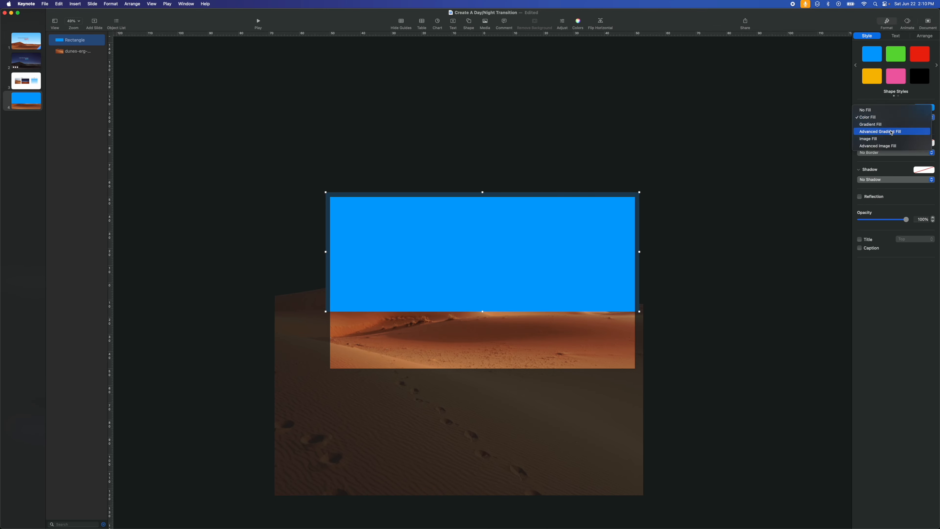
click(902, 133)
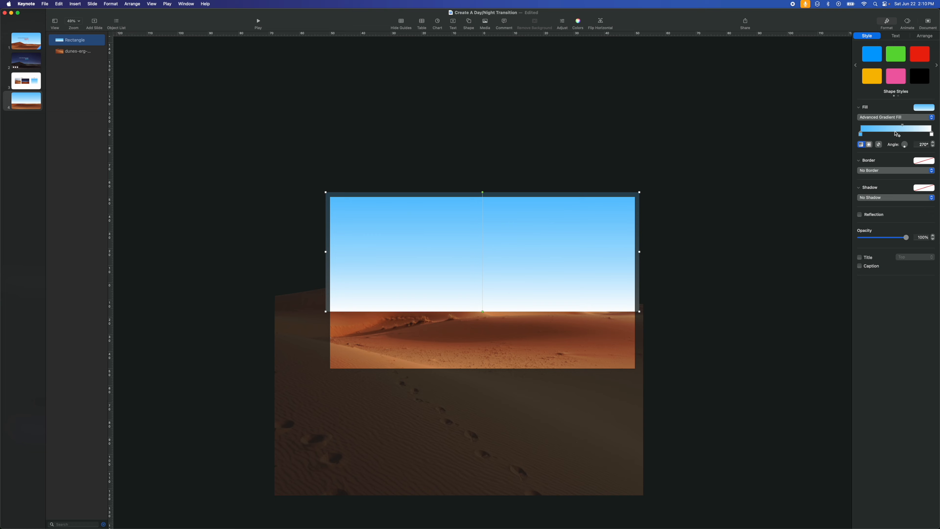
double_click(861, 134)
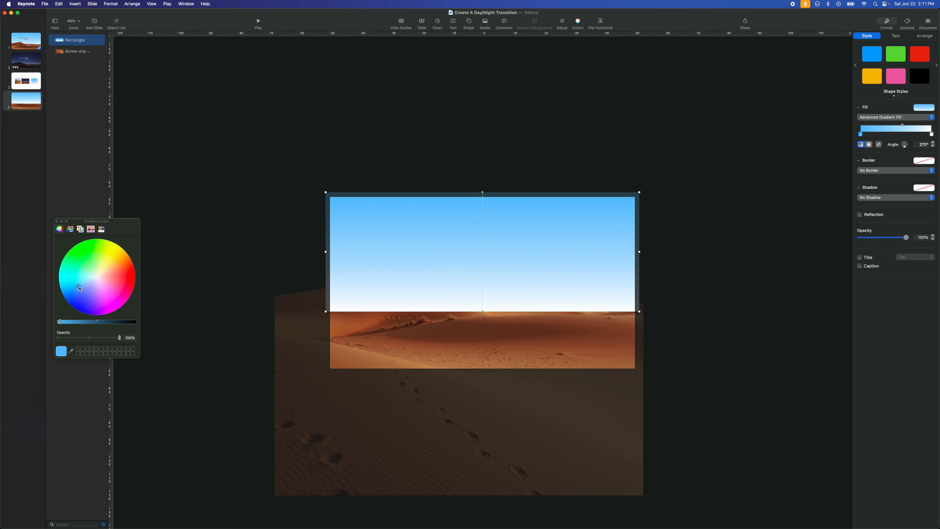
click(932, 135)
click(56, 221)
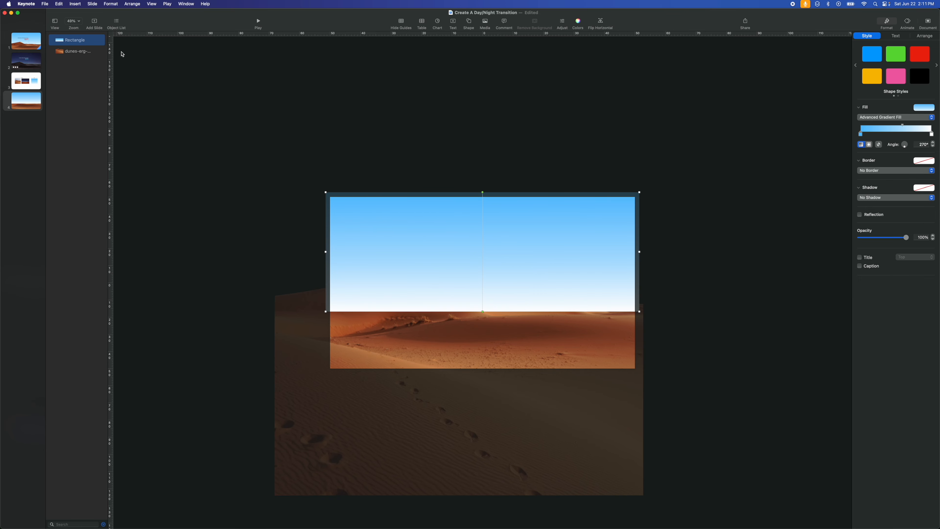
Hide the object list and show it again.
click(117, 23)
click(117, 23)
click(152, 3)
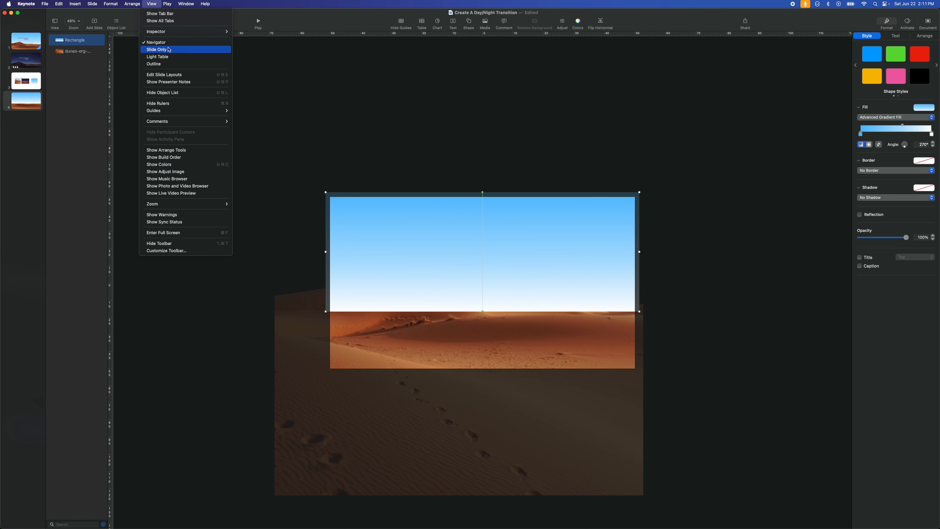
click(178, 93)
click(152, 3)
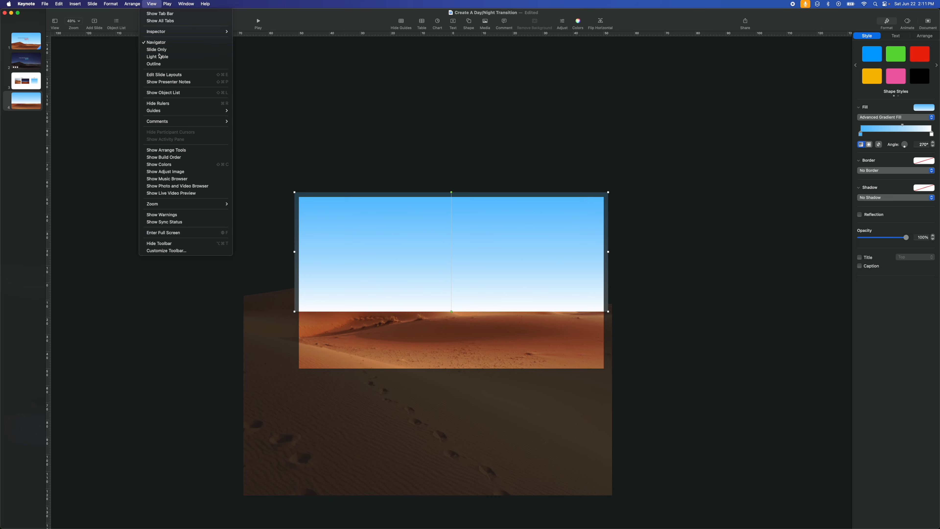
click(171, 94)
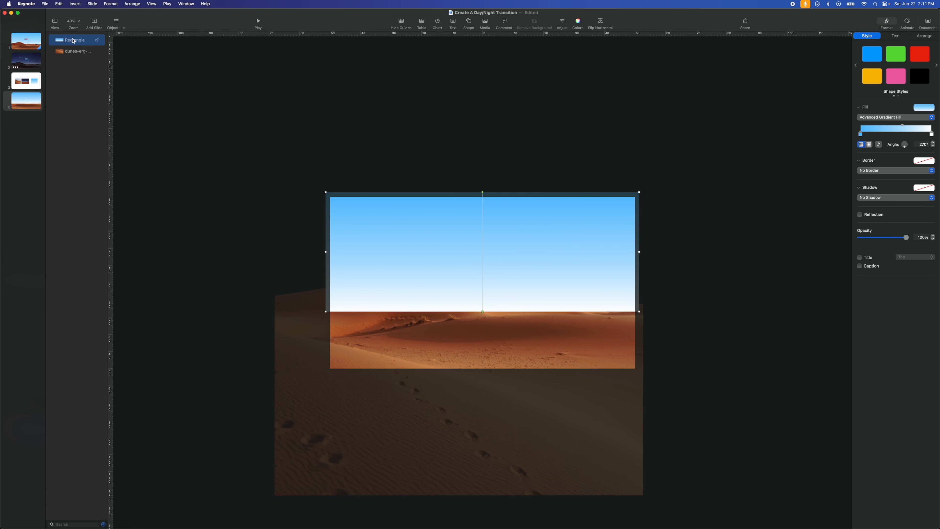
Move the gradient rectangle below the dunes photo in the layer order.
drag(73, 43, 68, 56)
click(415, 290)
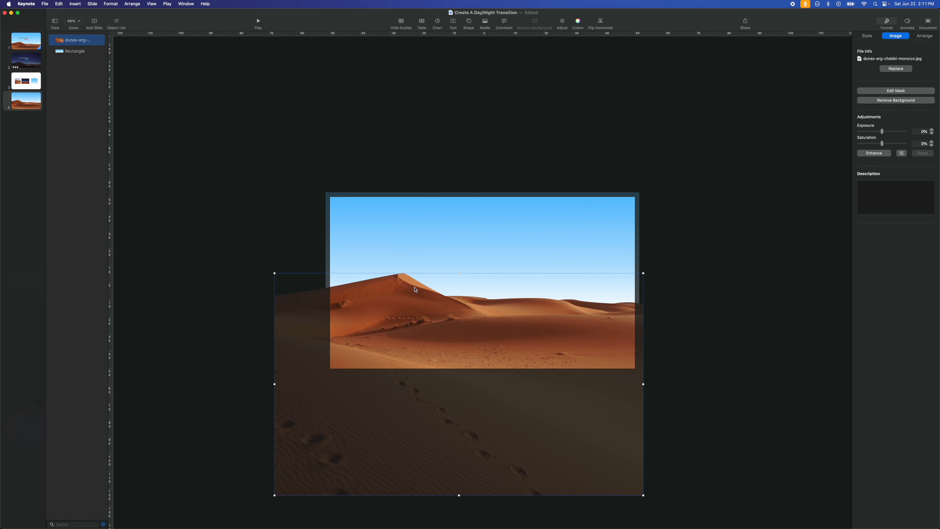
click(419, 151)
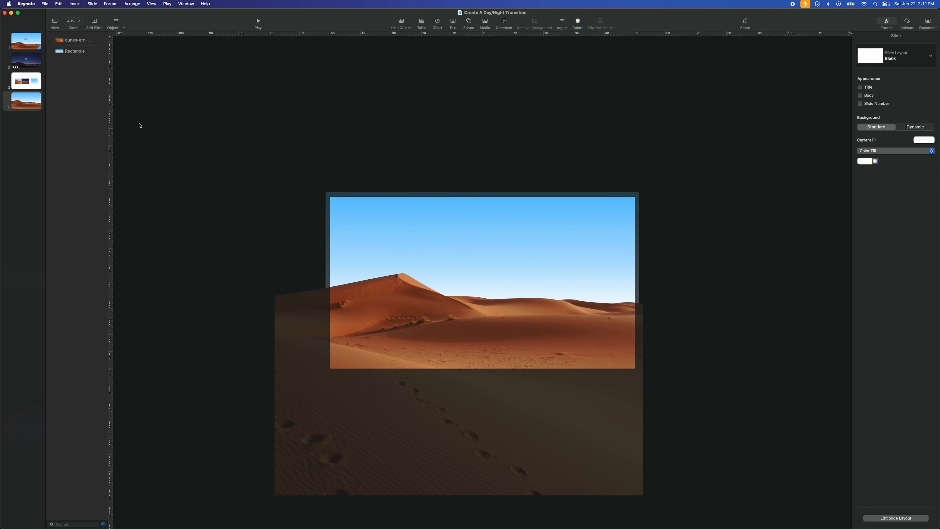
Duplicate slide 4, the finished daytime scene.
click(25, 105)
right_click(26, 105)
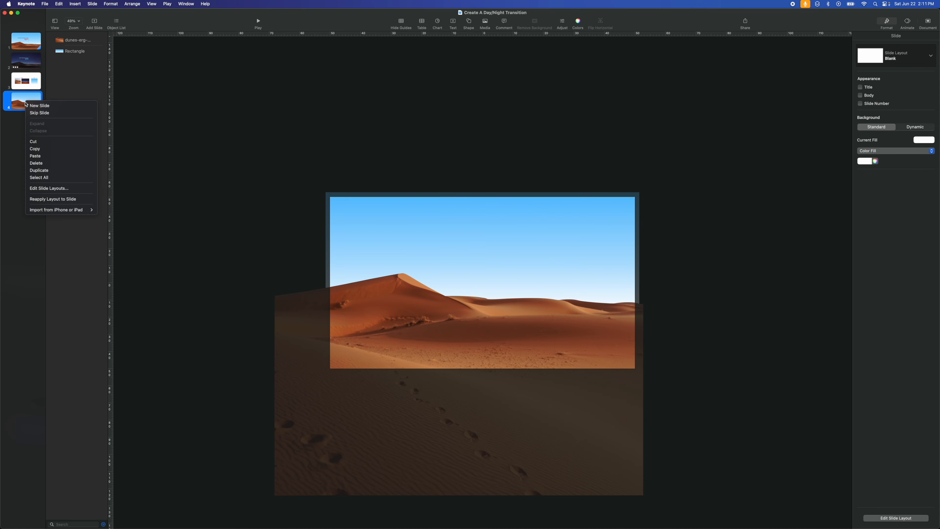
click(46, 172)
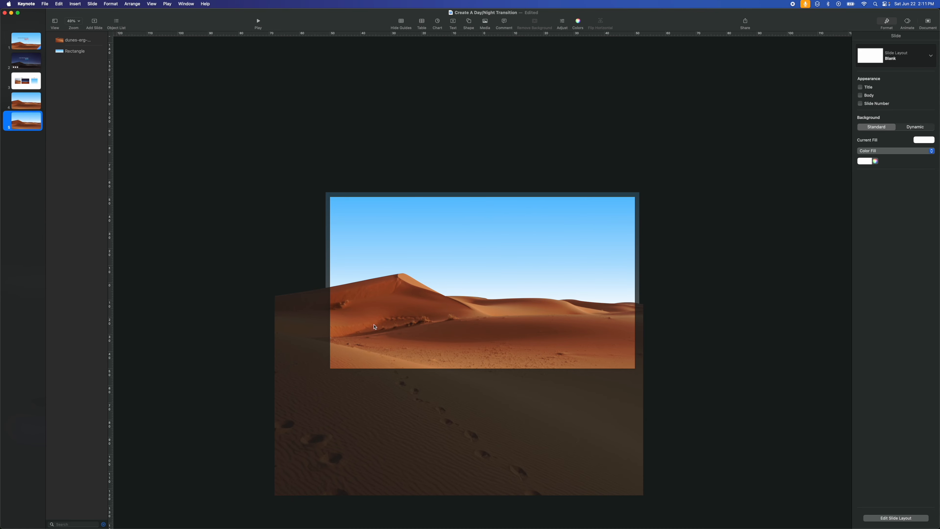
Set the duplicated slide's dunes photo to -86% saturation and -100% exposure.
click(410, 324)
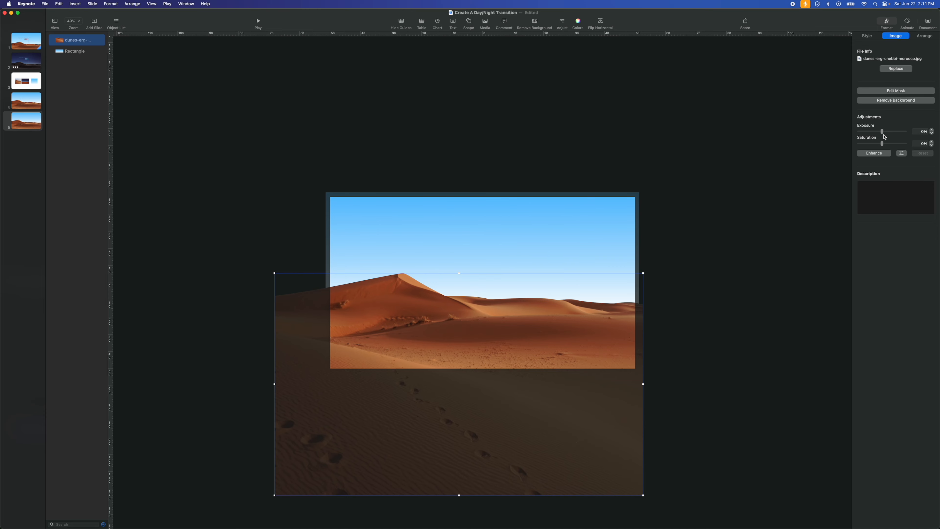
drag(882, 143, 862, 144)
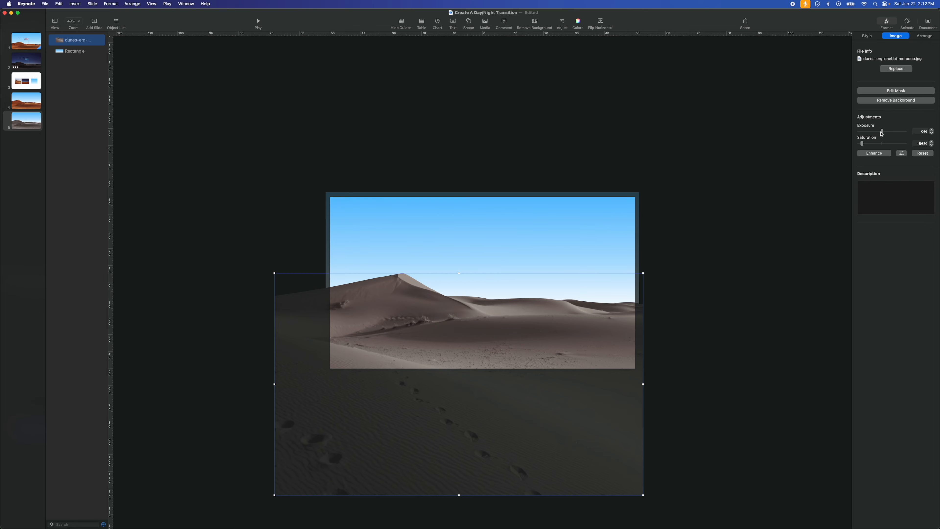
drag(883, 132, 842, 135)
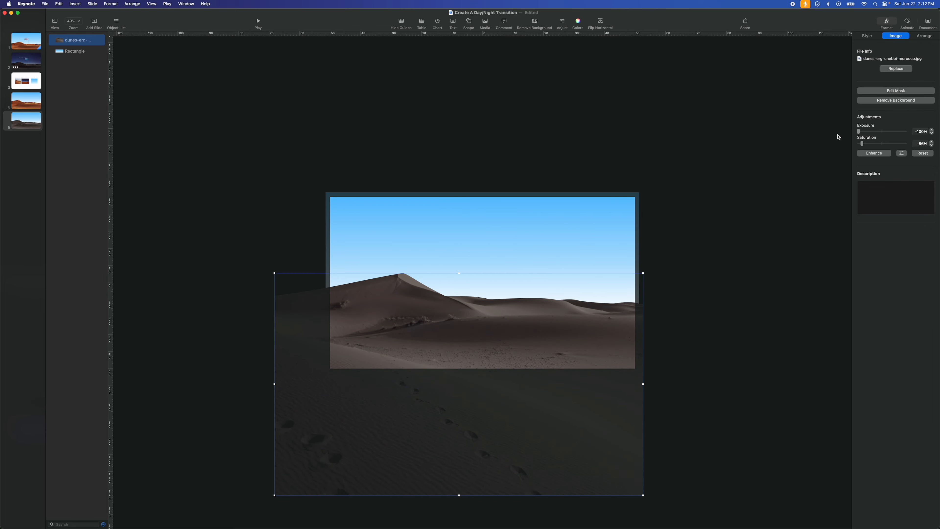
Darken the dunes photo further by raising the midtone level in the detailed image adjustments.
click(902, 153)
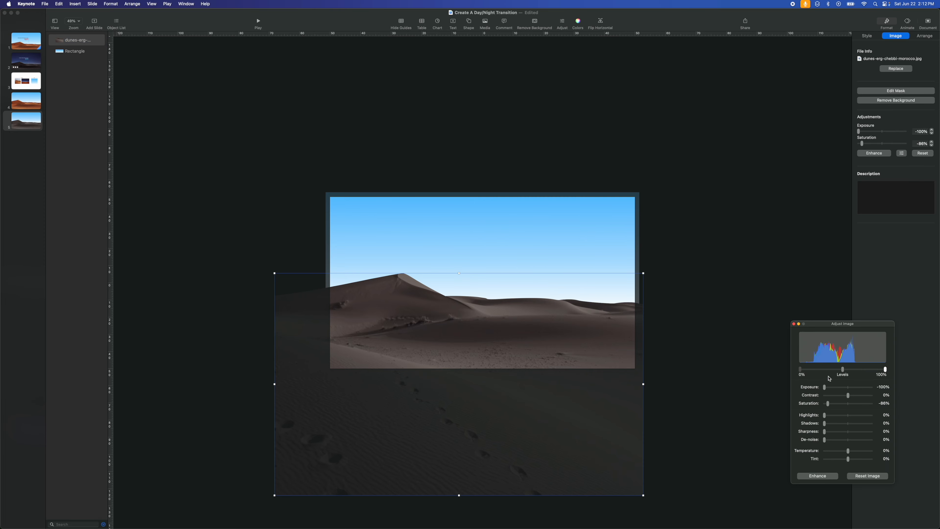
drag(847, 327, 824, 280)
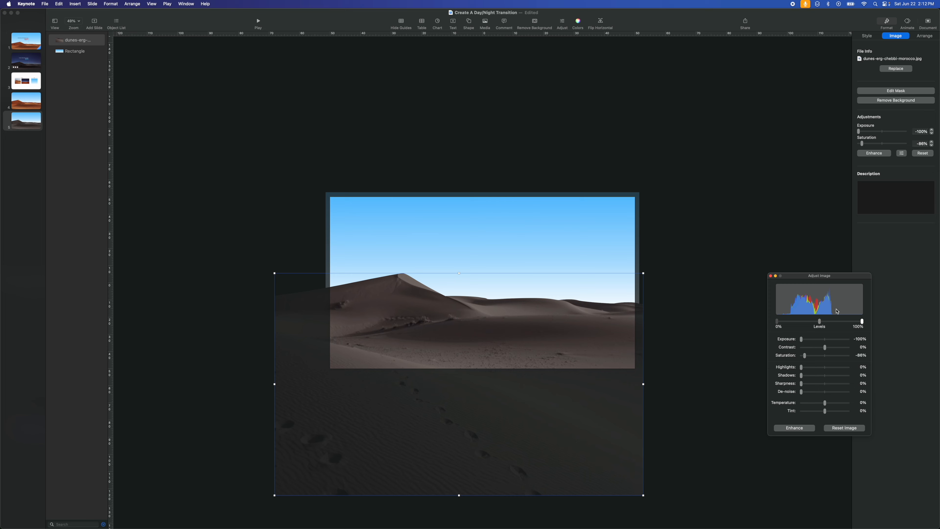
drag(821, 323, 841, 324)
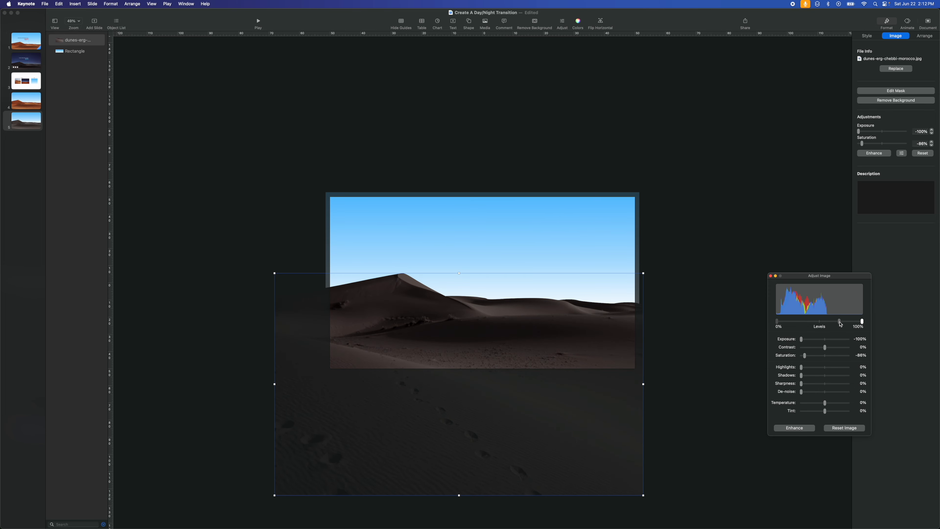
click(771, 275)
click(768, 275)
Copy the starry night photo from slide 3 onto slide 5.
click(532, 239)
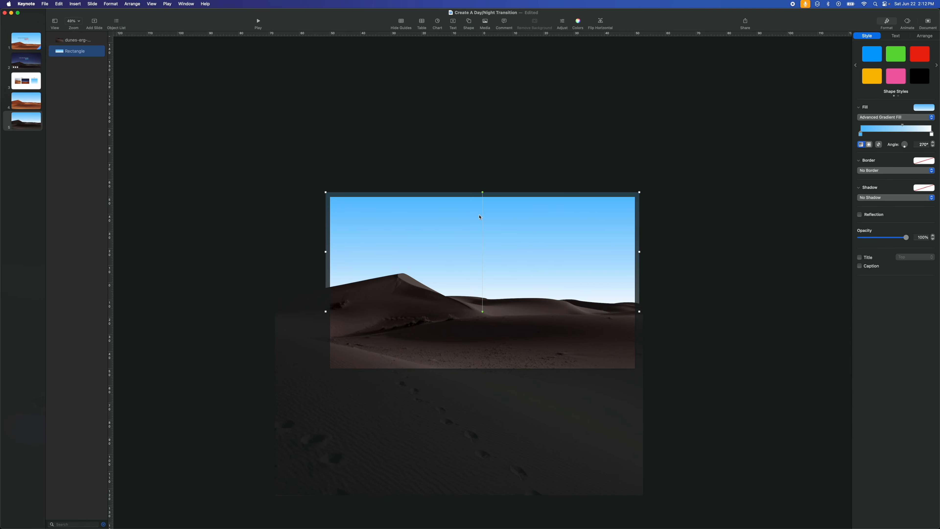
click(33, 86)
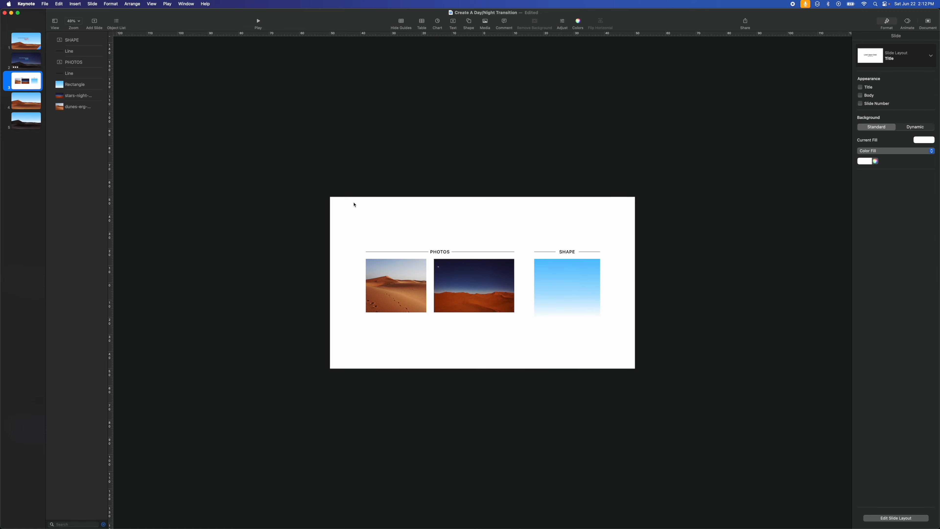
click(492, 284)
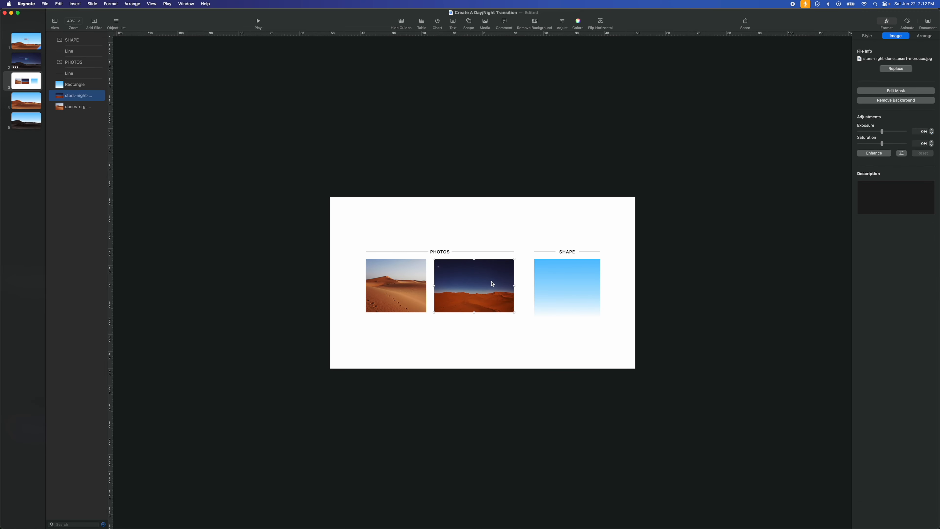
click(26, 123)
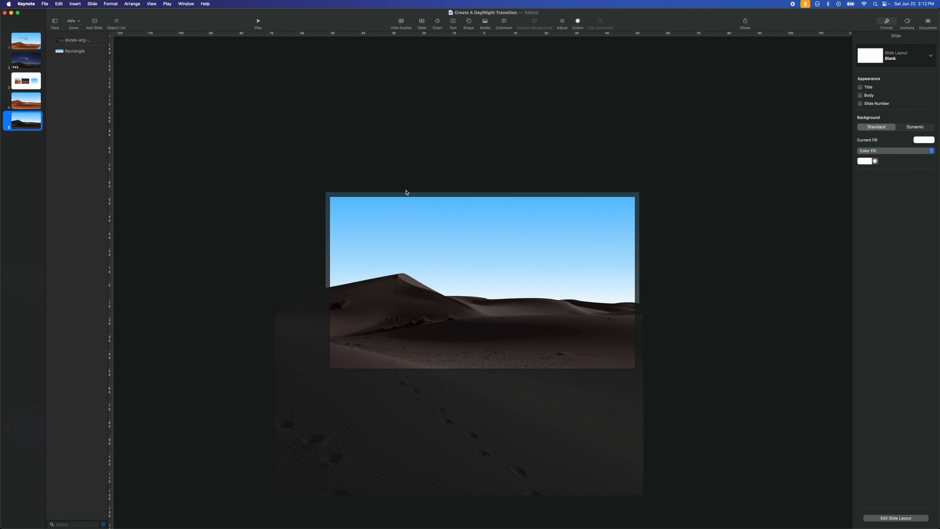
key(super+v)
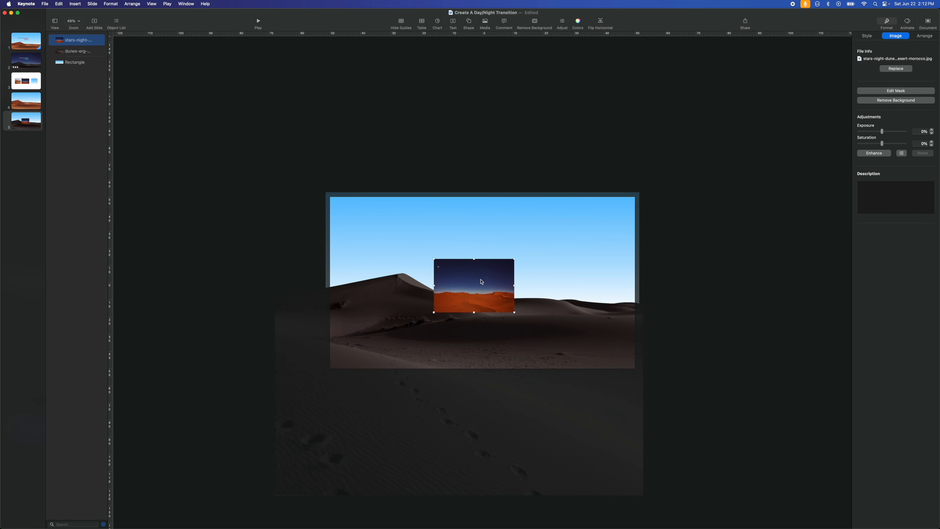
Enlarge the night photo to cover the whole slide and place it at the back of the layer order.
drag(476, 283, 370, 216)
drag(407, 246, 614, 394)
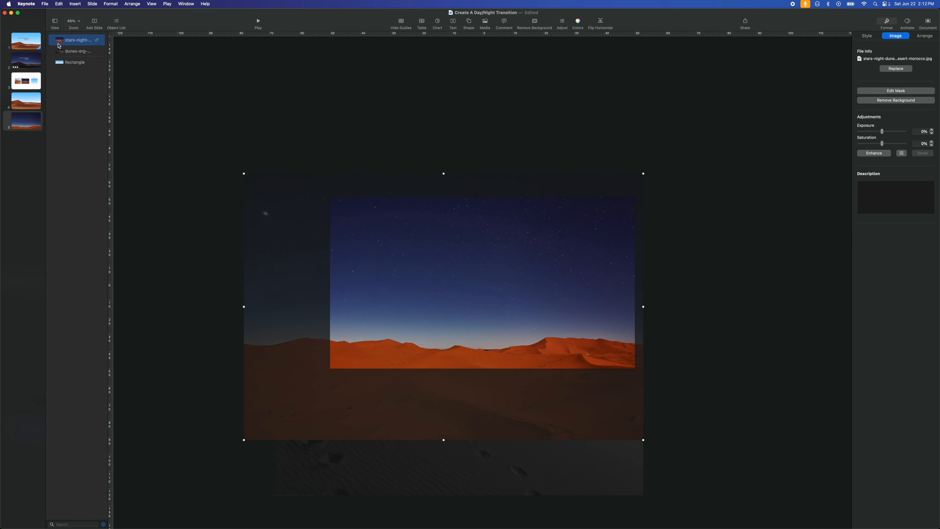
drag(62, 43, 54, 67)
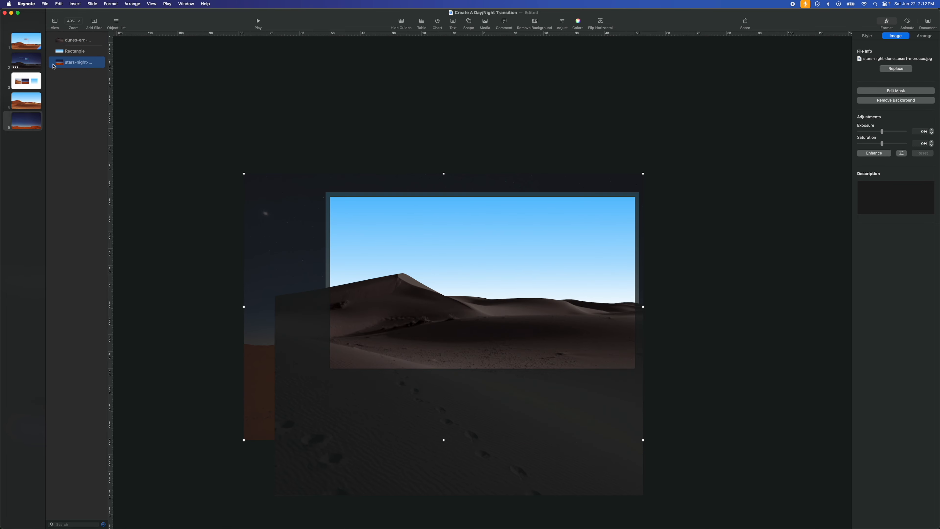
Set the gradient sky rectangle's opacity to 0% on slide 5.
click(413, 224)
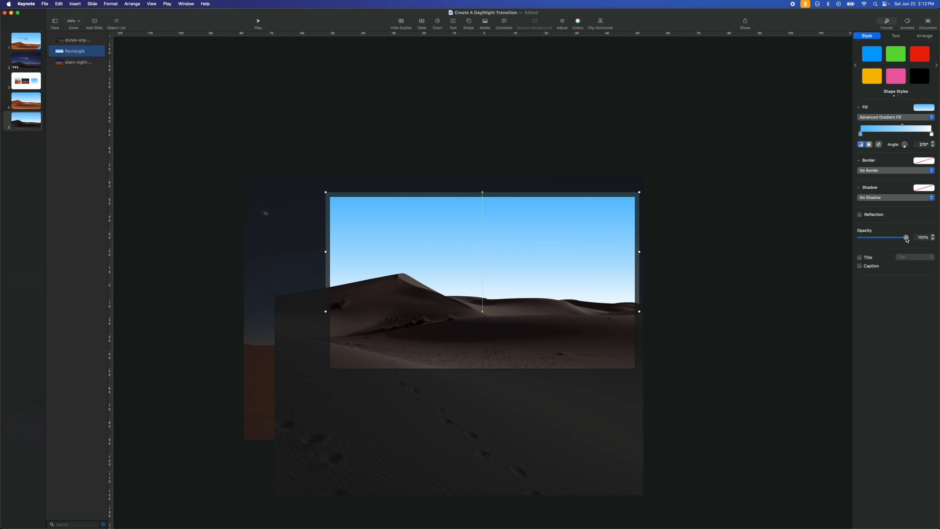
drag(907, 239, 844, 241)
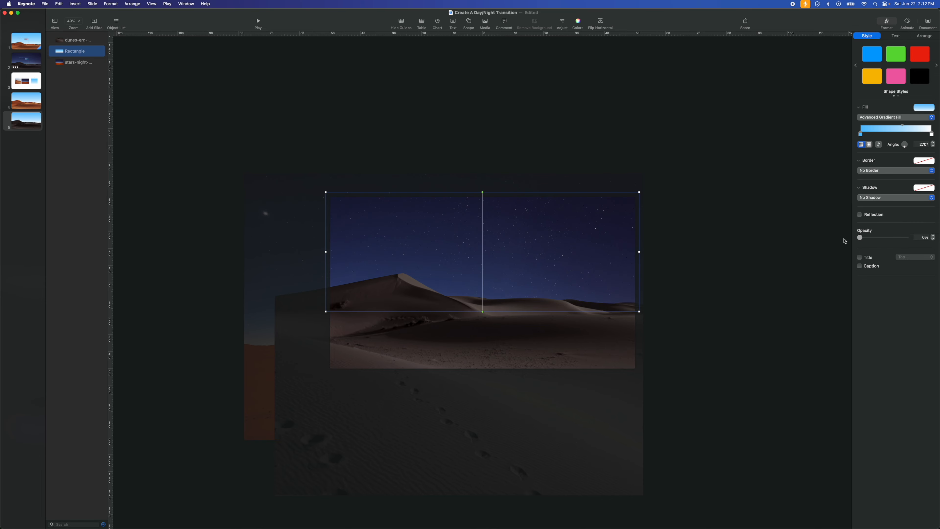
click(651, 188)
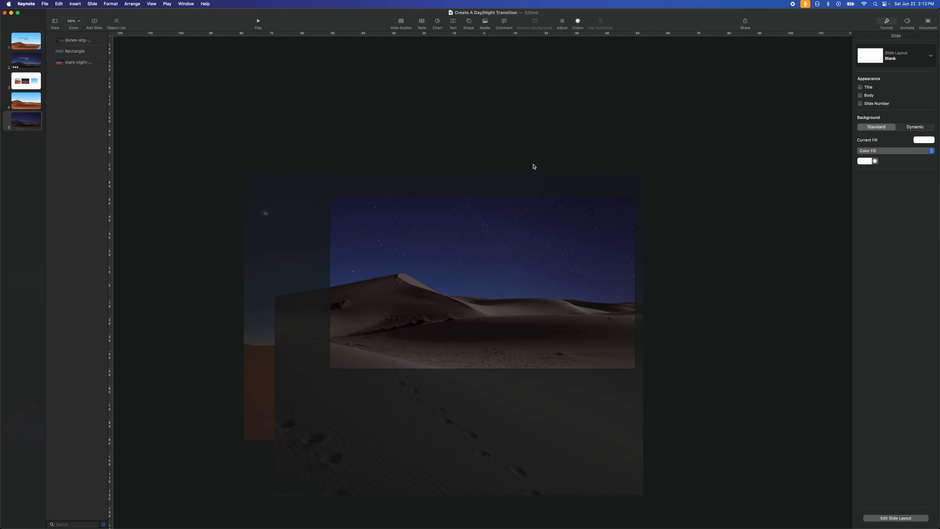
Add a Magic Move transition to the daytime slide 4.
click(36, 102)
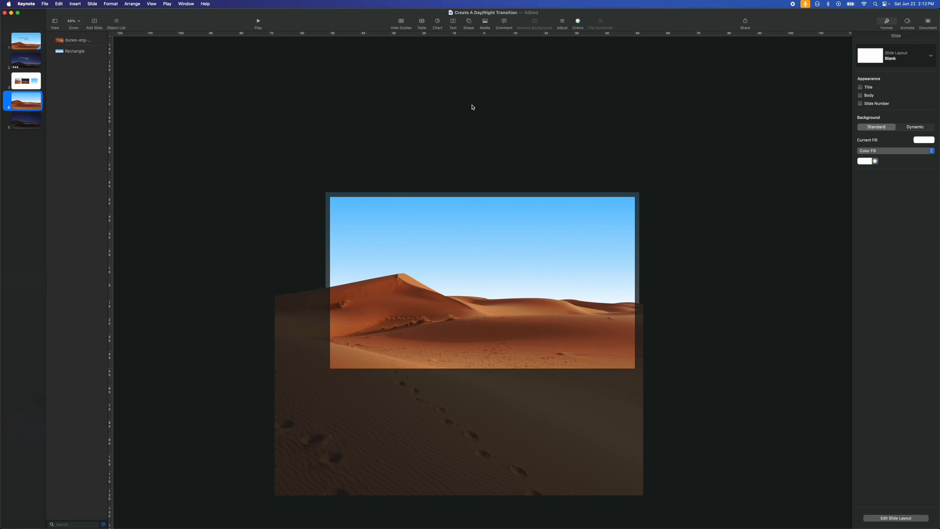
click(907, 23)
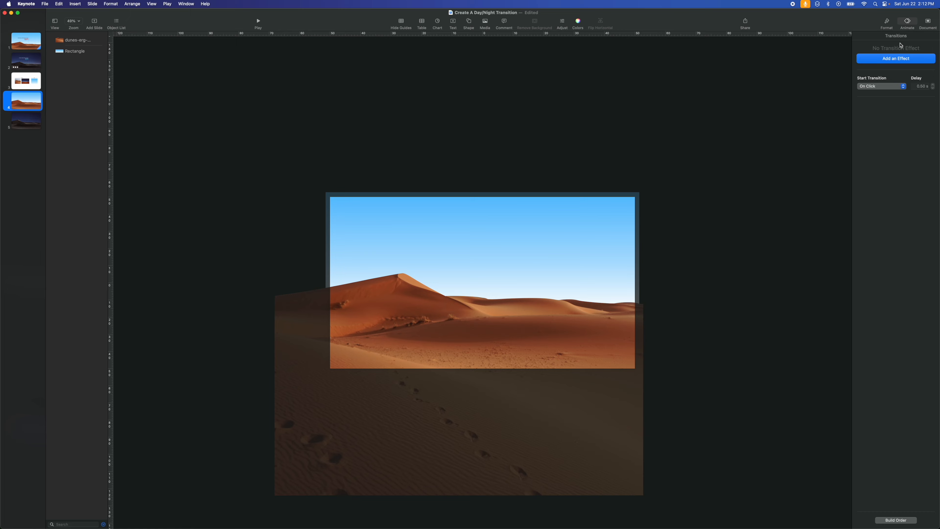
click(892, 59)
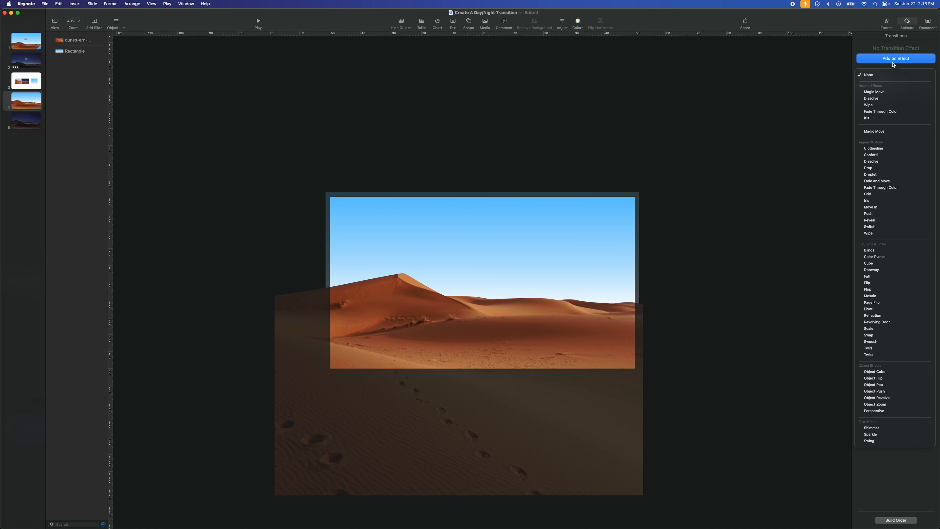
click(884, 94)
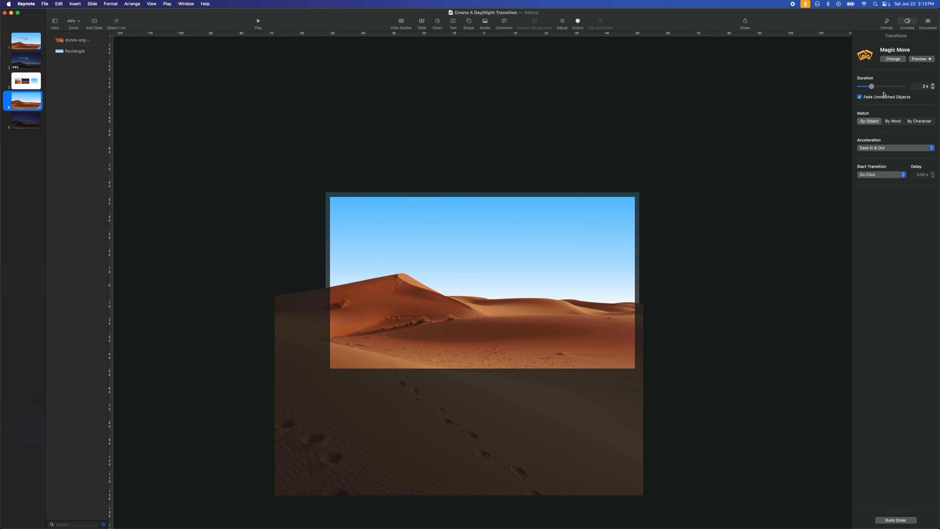
Copy the starry night photo from slide 5 onto slide 4 and place it at the back of the layer order.
click(27, 119)
click(299, 208)
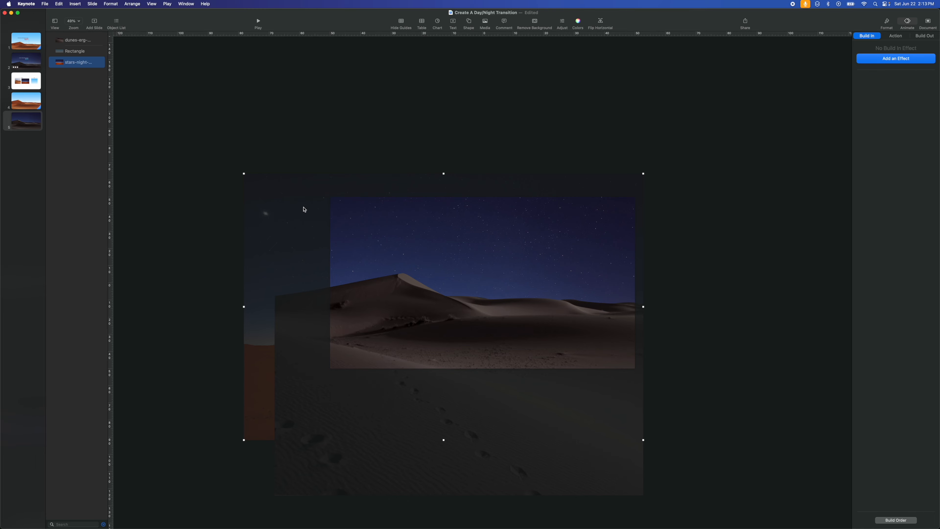
click(23, 103)
key(super+v)
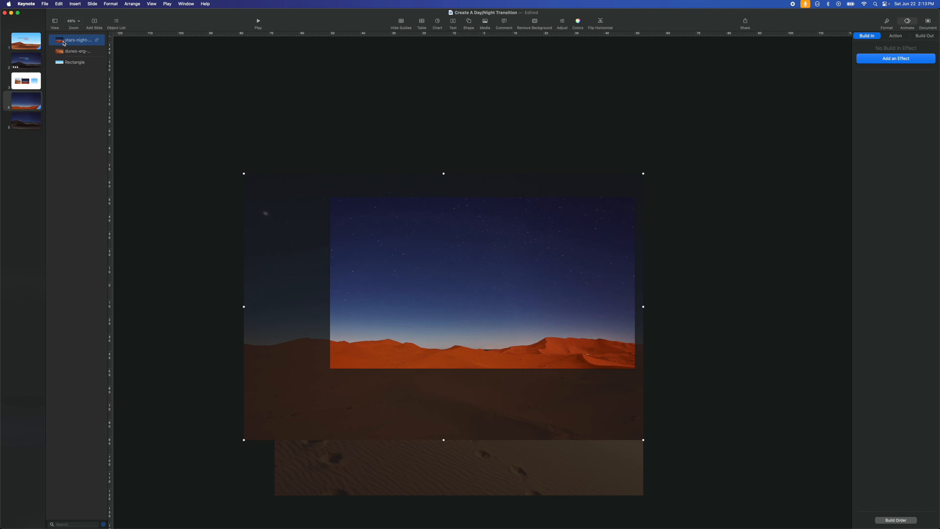
drag(61, 43, 58, 65)
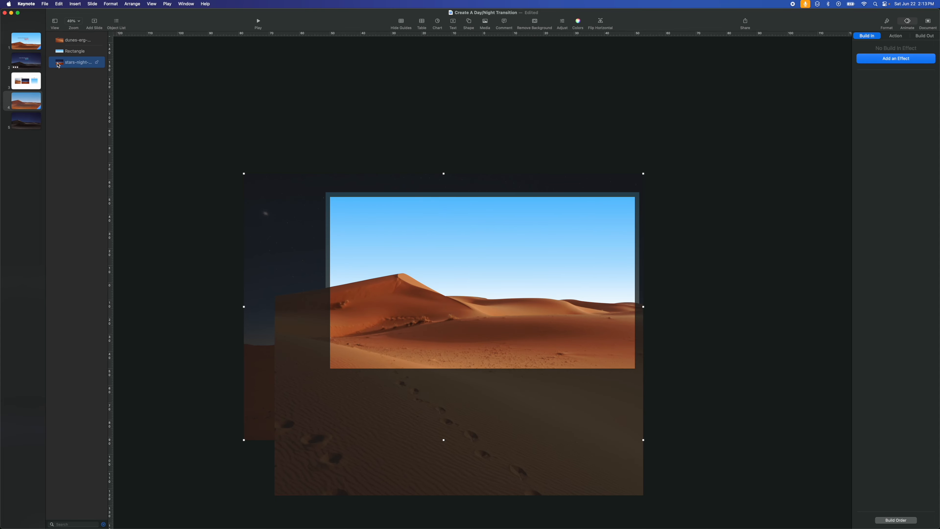
Shift the starry night photo on slide 5 horizontally to the right and preview slide 4's Magic Move transition.
click(31, 105)
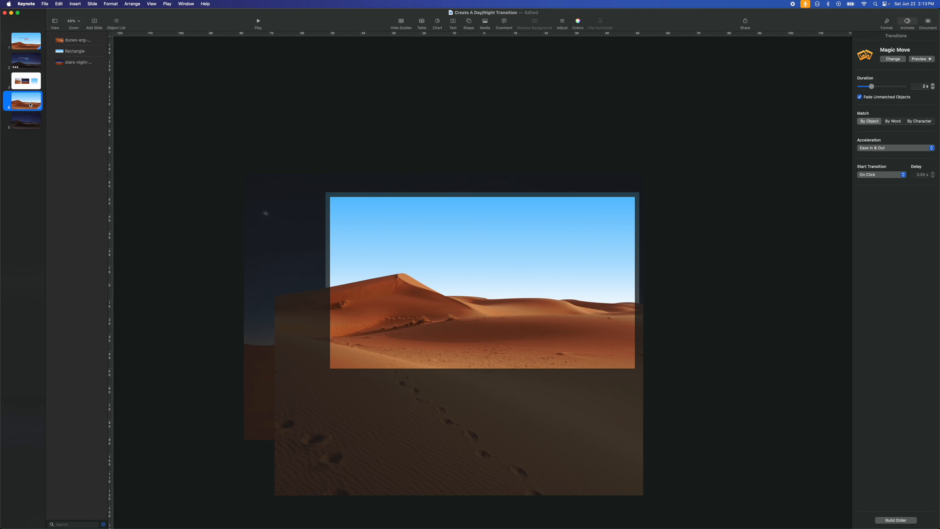
click(922, 59)
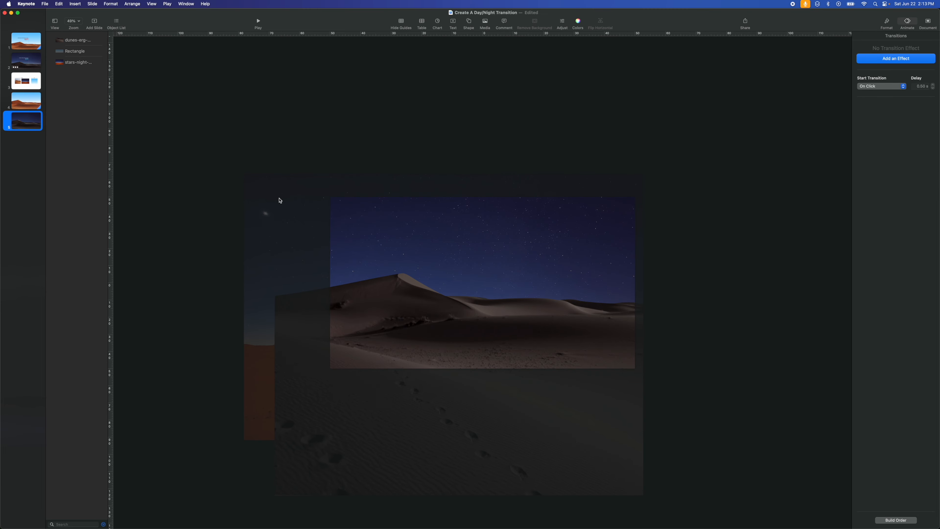
drag(278, 206, 334, 207)
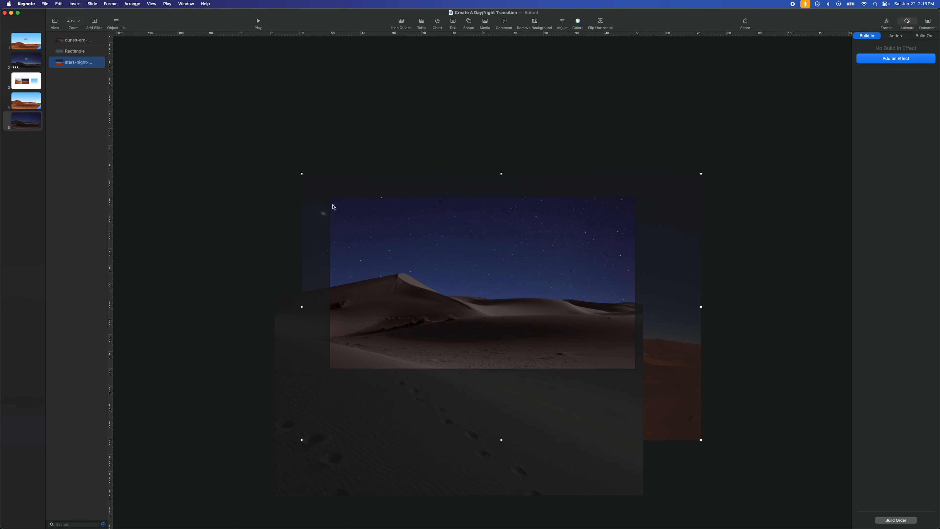
click(40, 111)
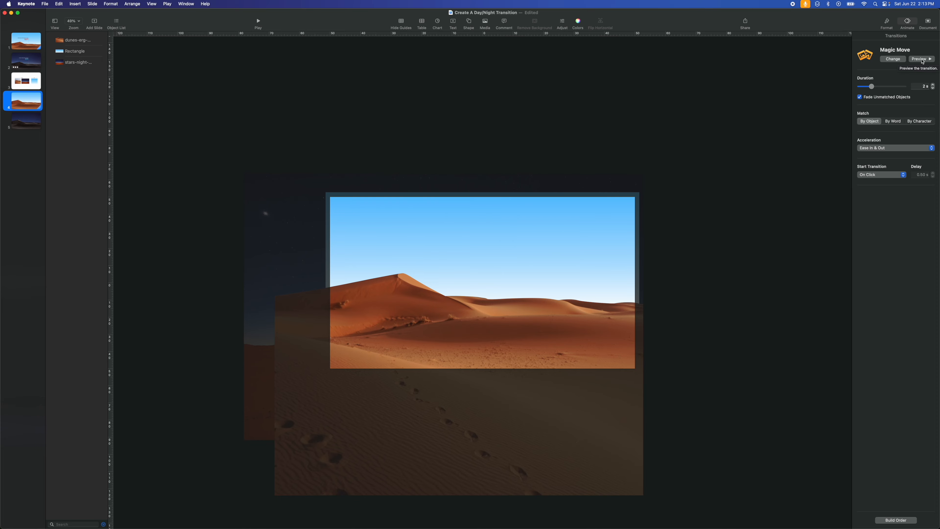
click(926, 60)
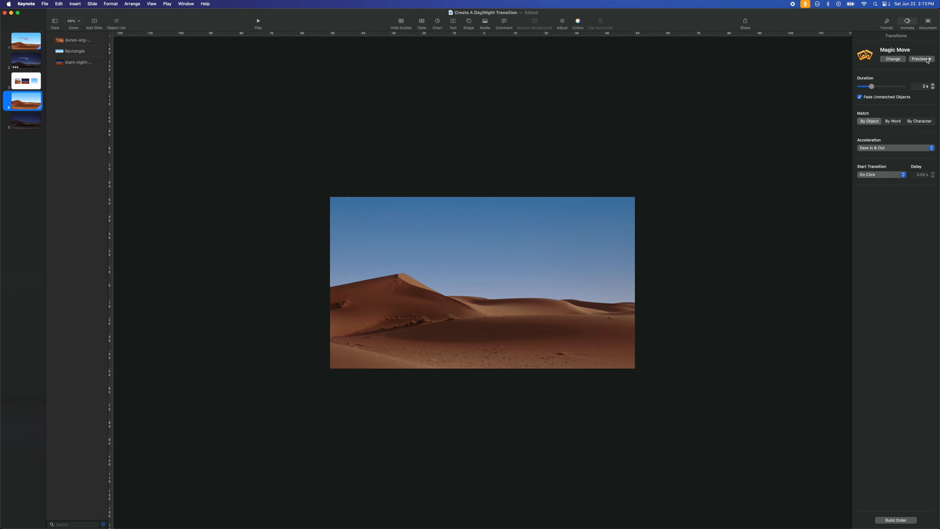
Set slide 4's Magic Move duration to 3 s and preview the transition into slide 5.
click(933, 85)
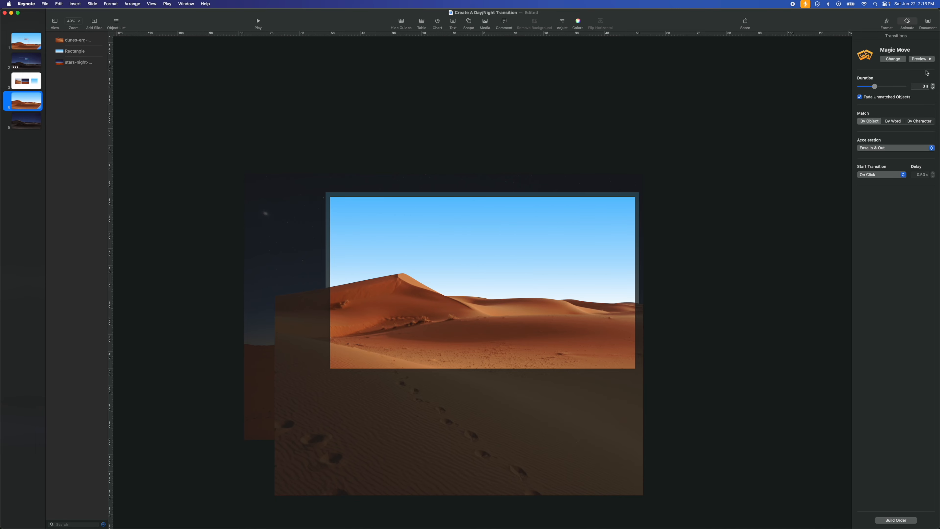
click(927, 61)
click(471, 148)
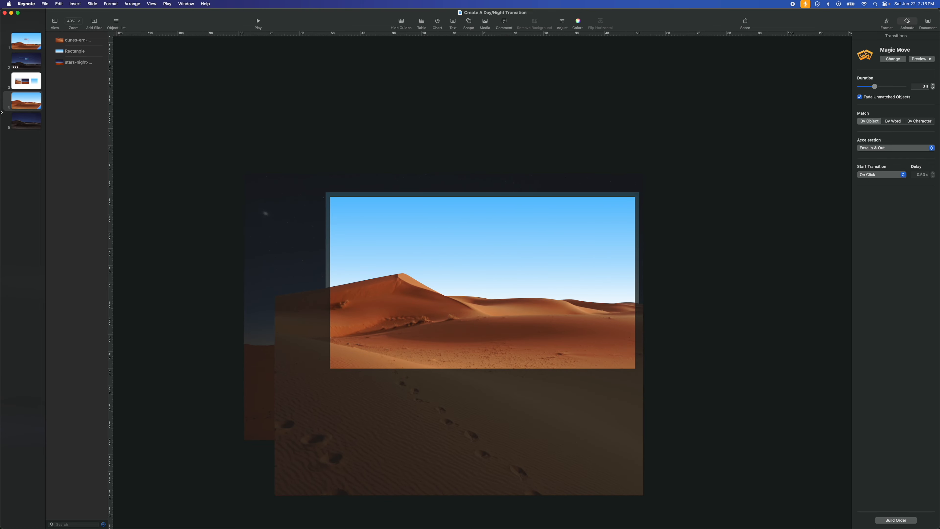
click(17, 108)
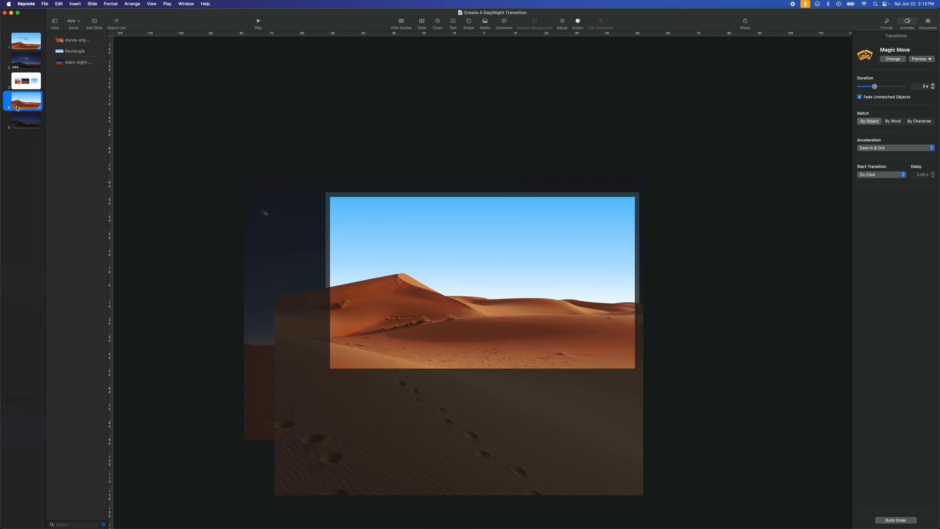
click(922, 59)
click(20, 123)
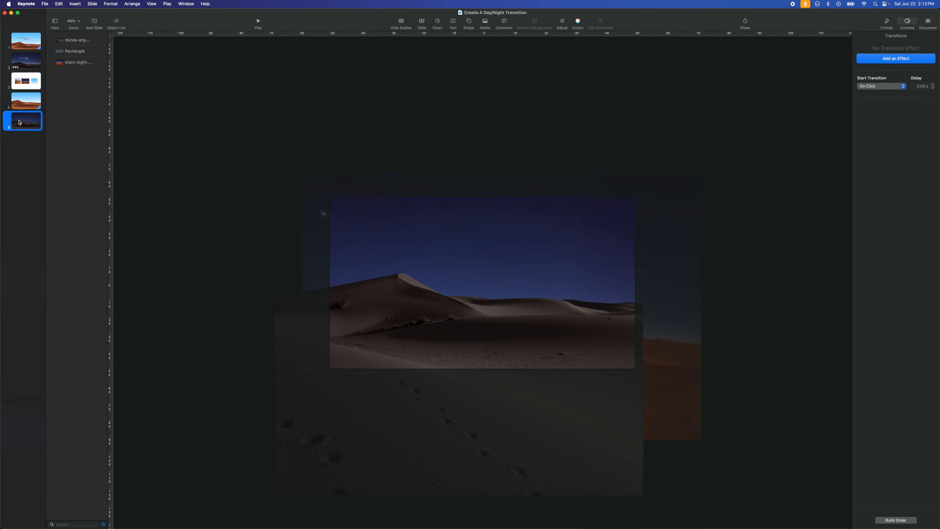
click(27, 107)
Copy the daytime caption, the 122ºF text and the vertical line from slide 1 onto slide 4.
click(24, 47)
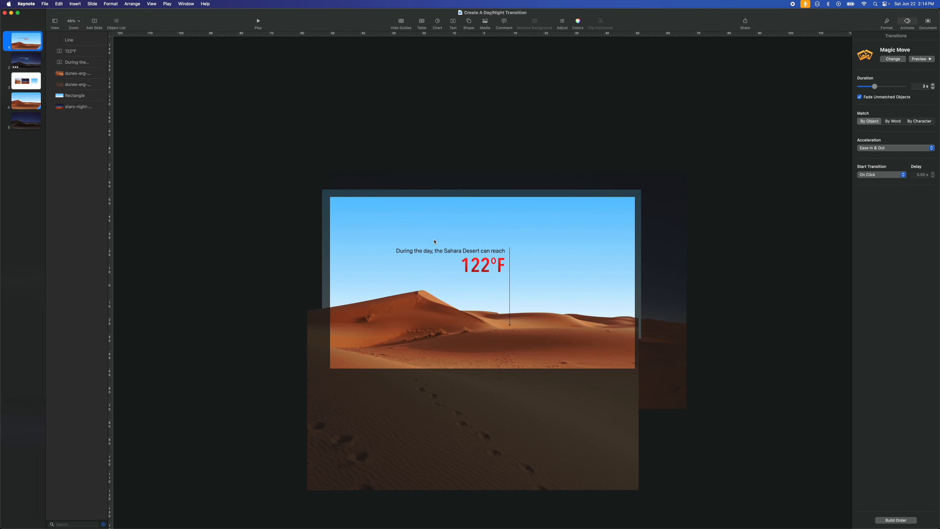
click(496, 265)
shift+click(497, 251)
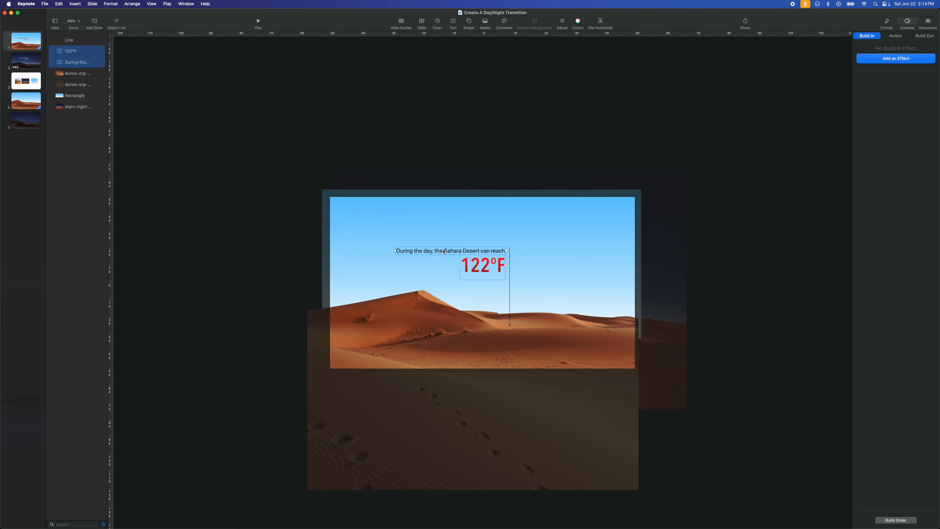
shift+click(511, 256)
click(20, 110)
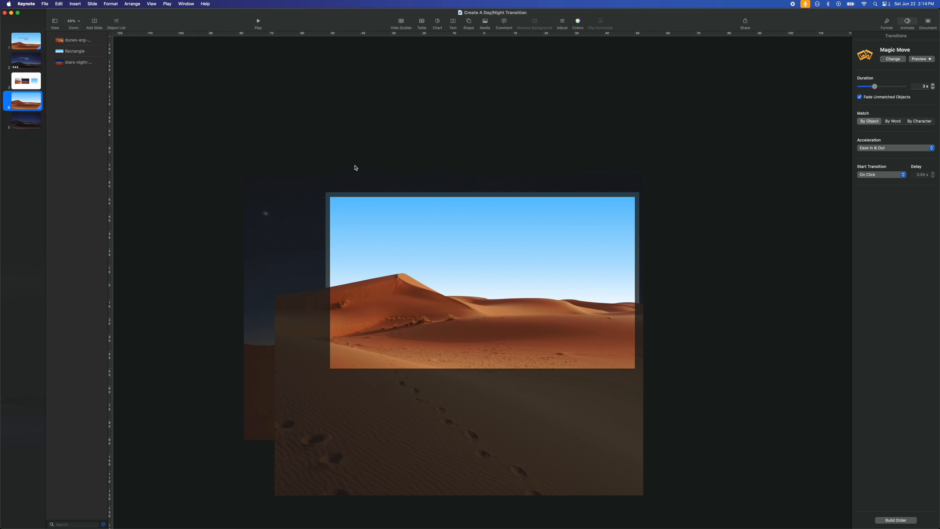
key(super+v)
Examine the font and gradient fill settings of the 122ºF text on slide 4.
click(448, 266)
click(467, 258)
click(468, 259)
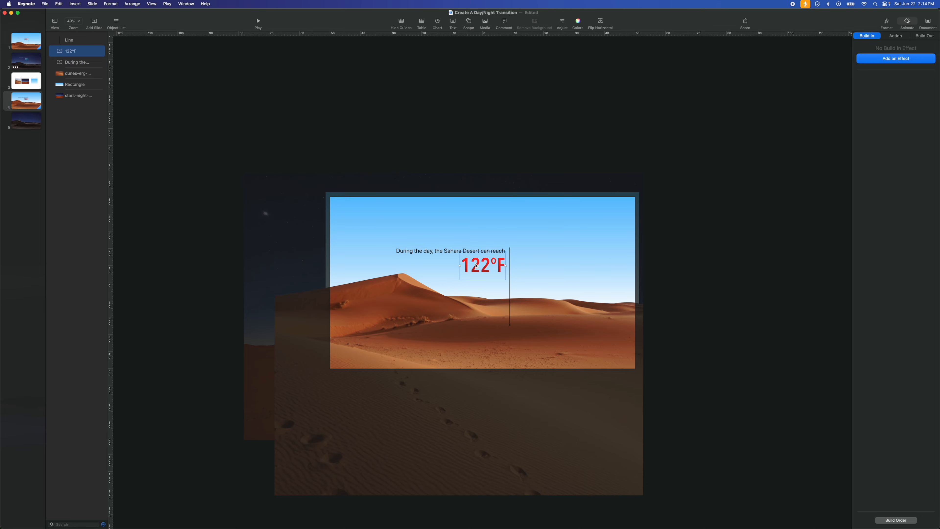
click(891, 23)
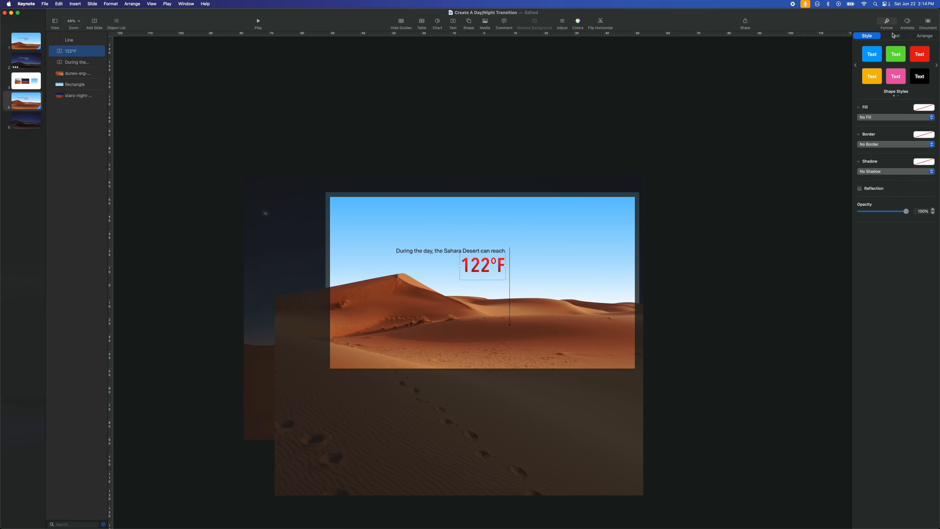
double_click(483, 267)
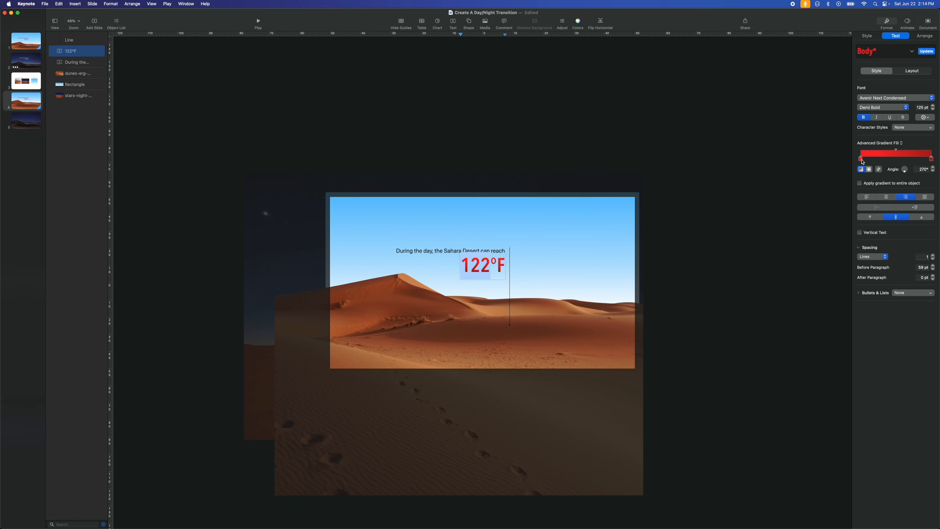
click(679, 195)
click(488, 267)
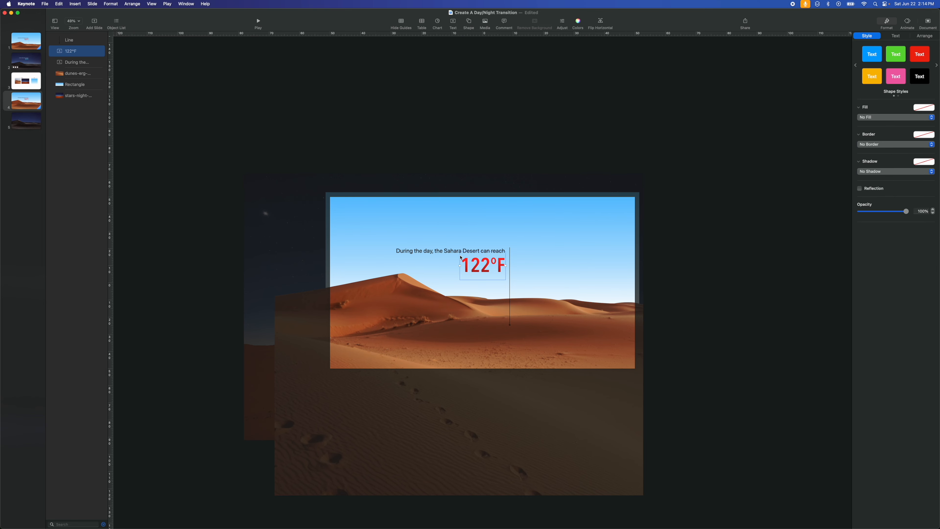
click(552, 144)
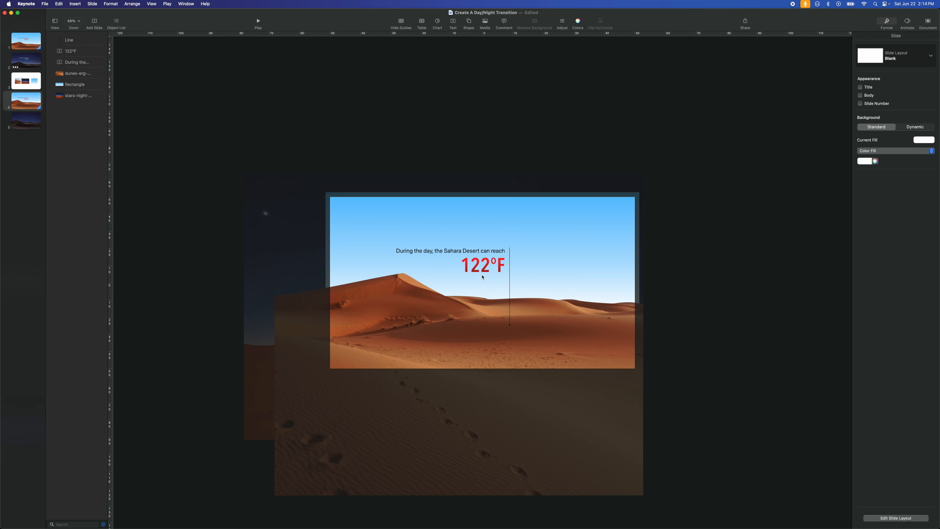
Examine the vertical line's stroke and endpoint style options on slide 4.
click(510, 277)
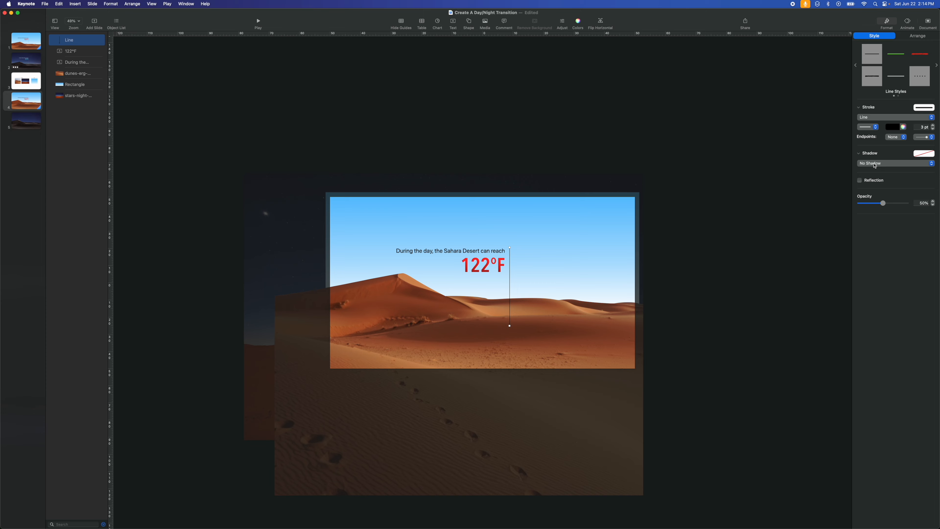
click(932, 138)
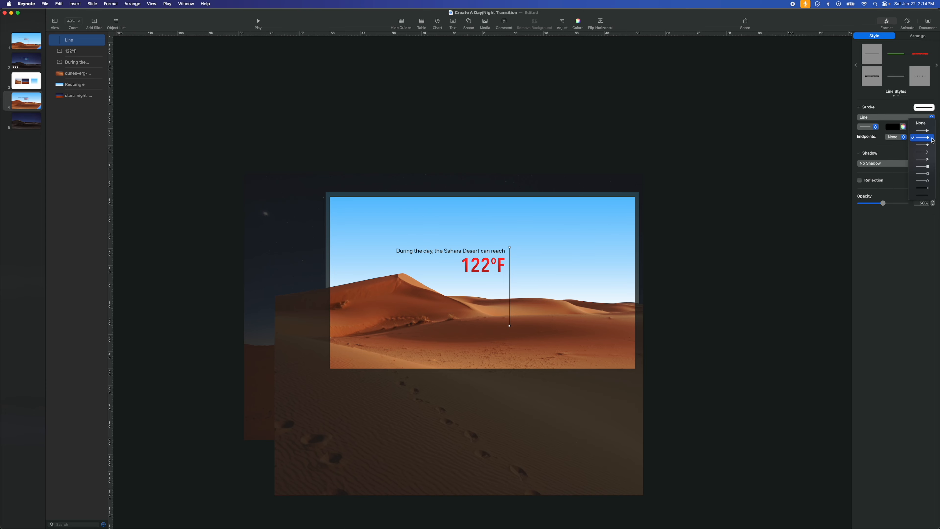
click(933, 141)
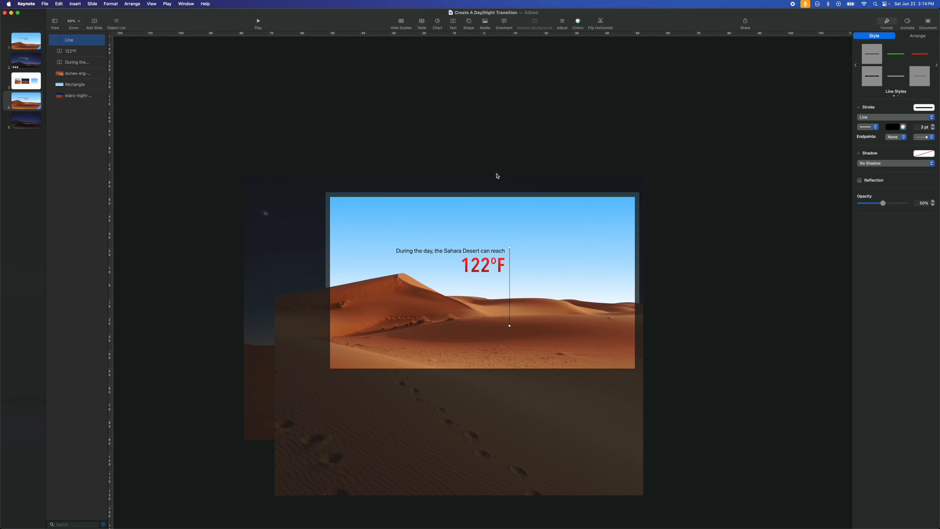
click(246, 171)
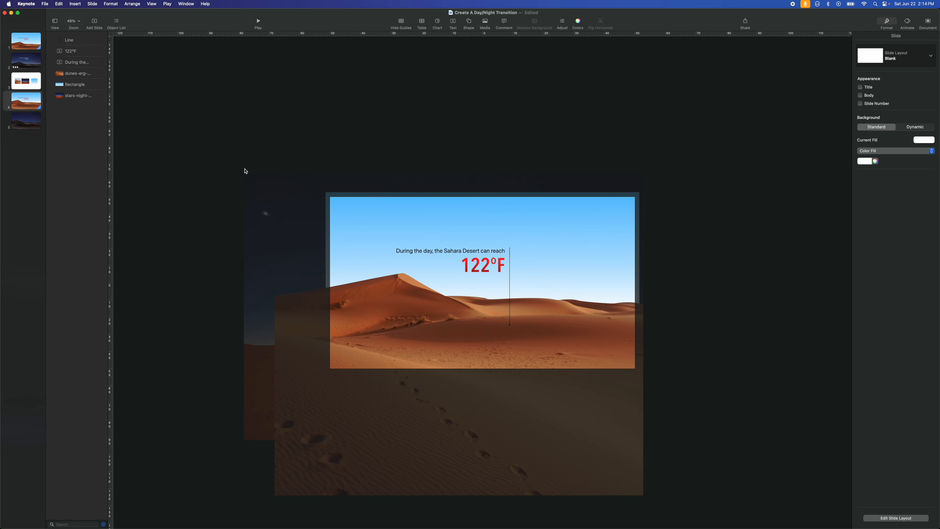
Copy the grouped night caption with the 25ºF text and the white vertical line from slide 2 onto slide 5.
click(24, 58)
click(485, 261)
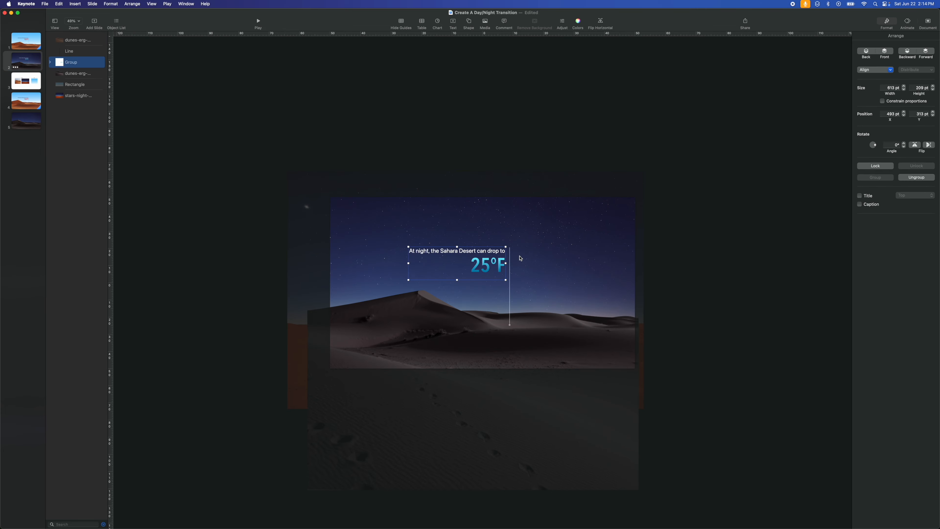
shift+click(510, 259)
key(super+c)
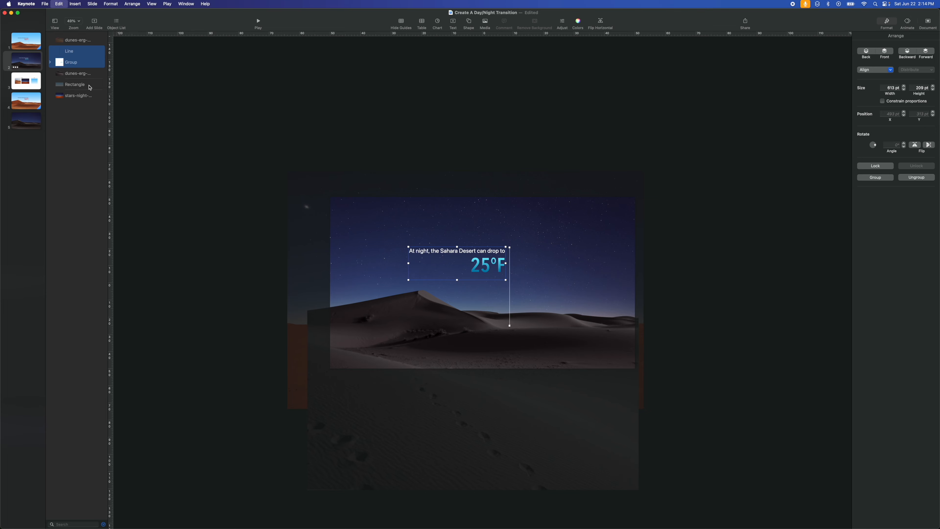
click(34, 116)
key(super+v)
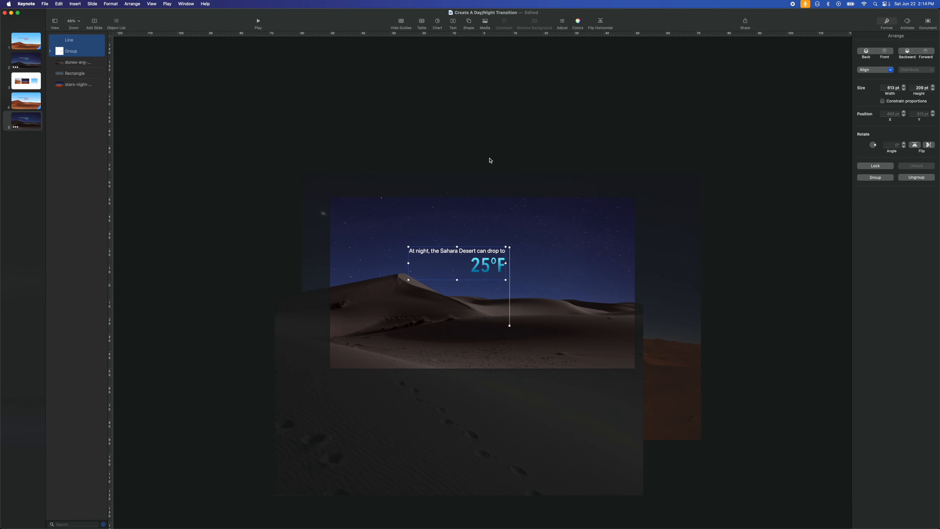
click(489, 146)
click(24, 104)
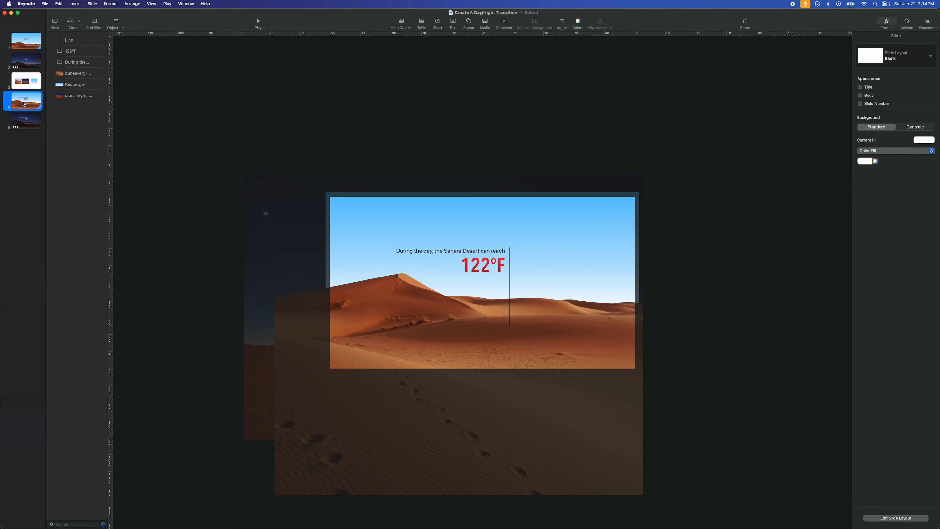
Preview the Magic Move transition from the daytime slide 4 to the night slide.
click(909, 23)
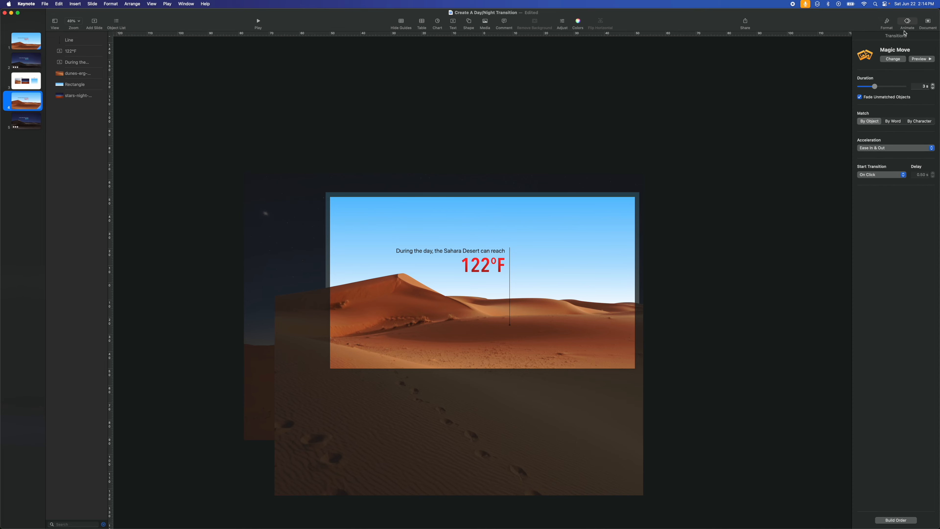
click(922, 59)
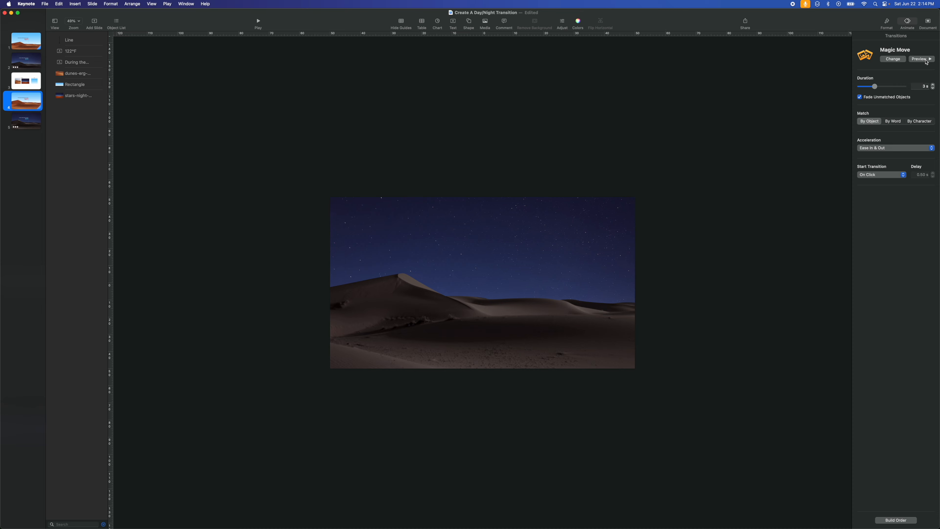
On slide 5, set the vertical line's Line Draw build to start After Transition and preview the builds.
key(Down)
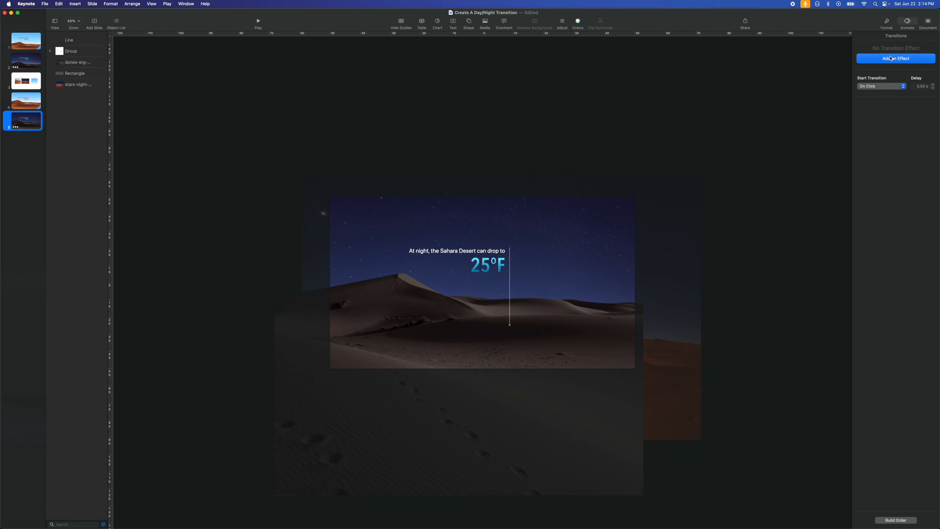
click(471, 255)
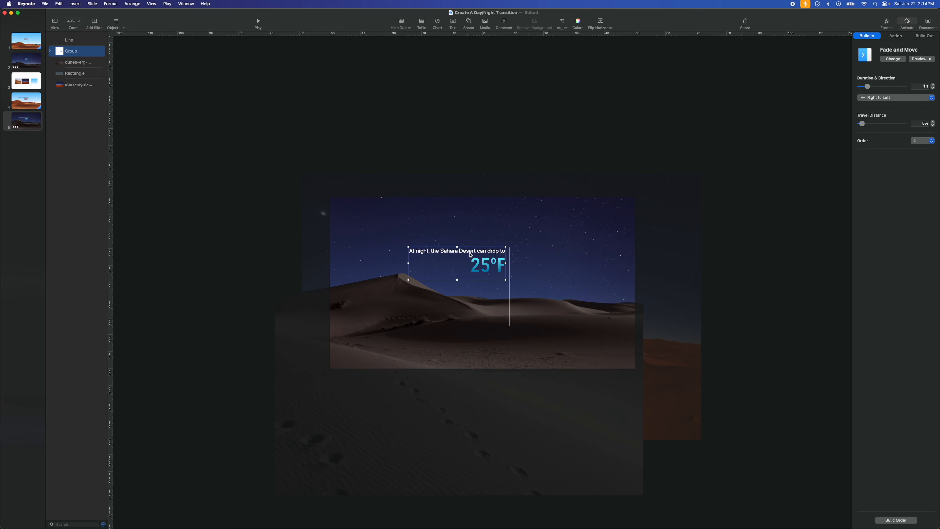
click(913, 520)
click(128, 373)
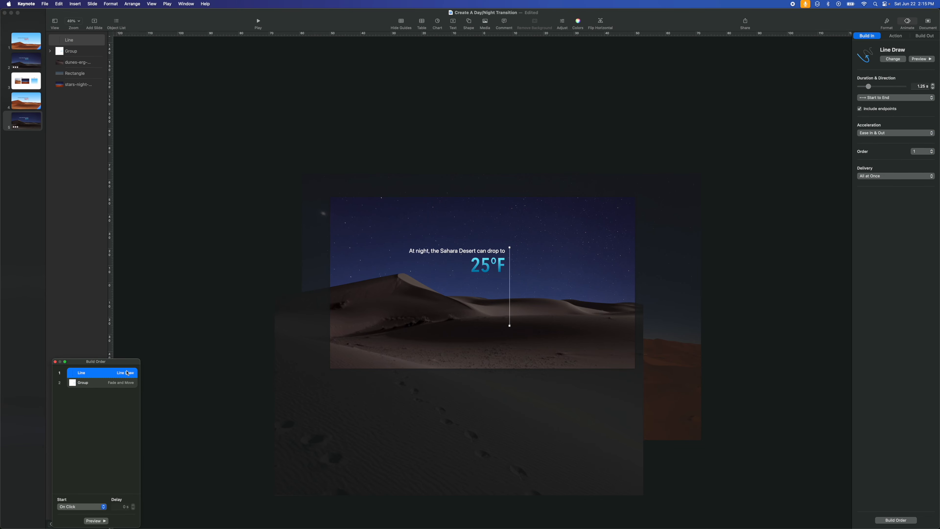
click(98, 510)
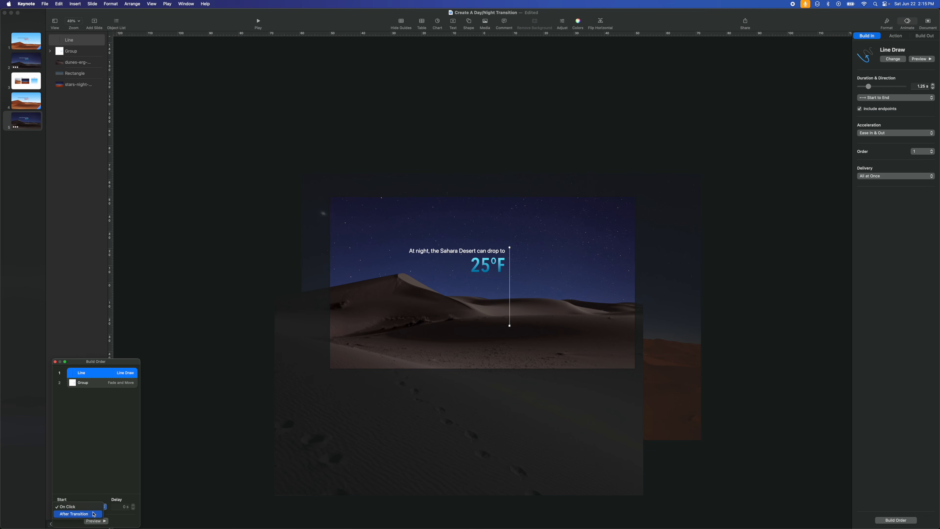
click(94, 514)
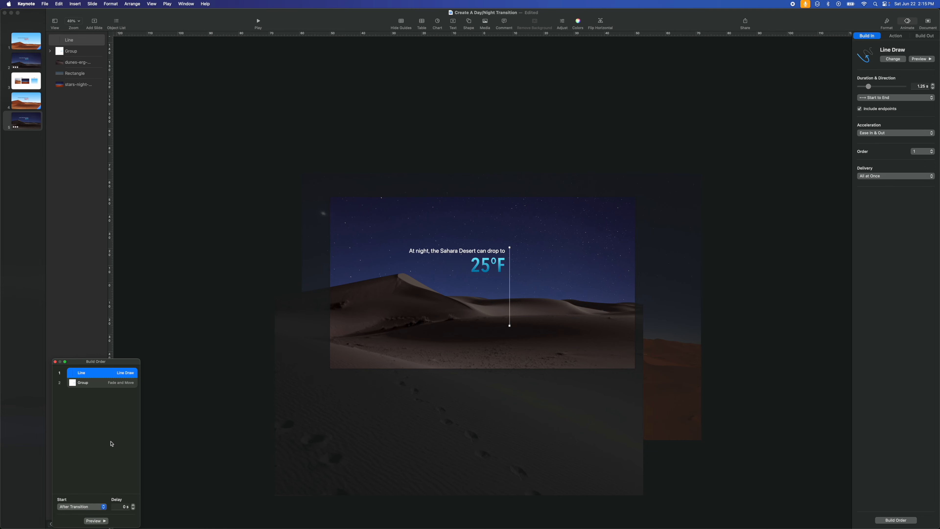
click(106, 521)
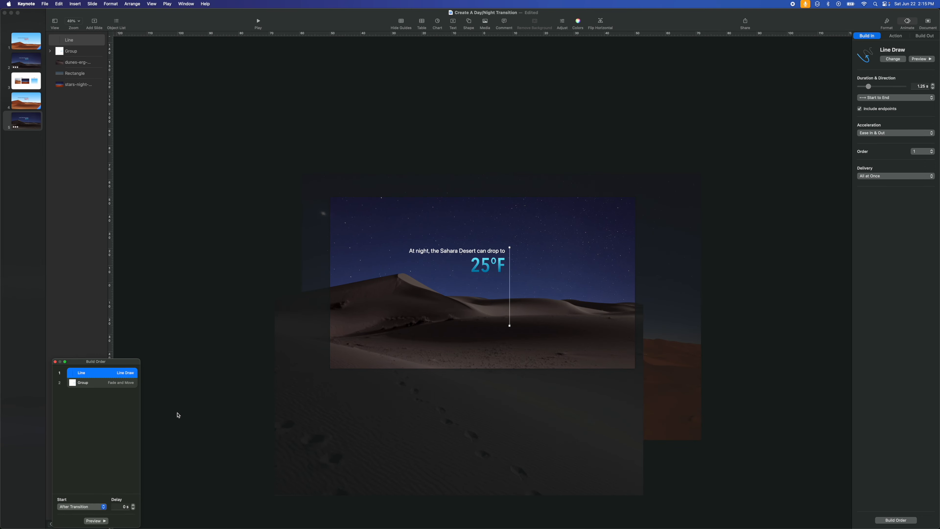